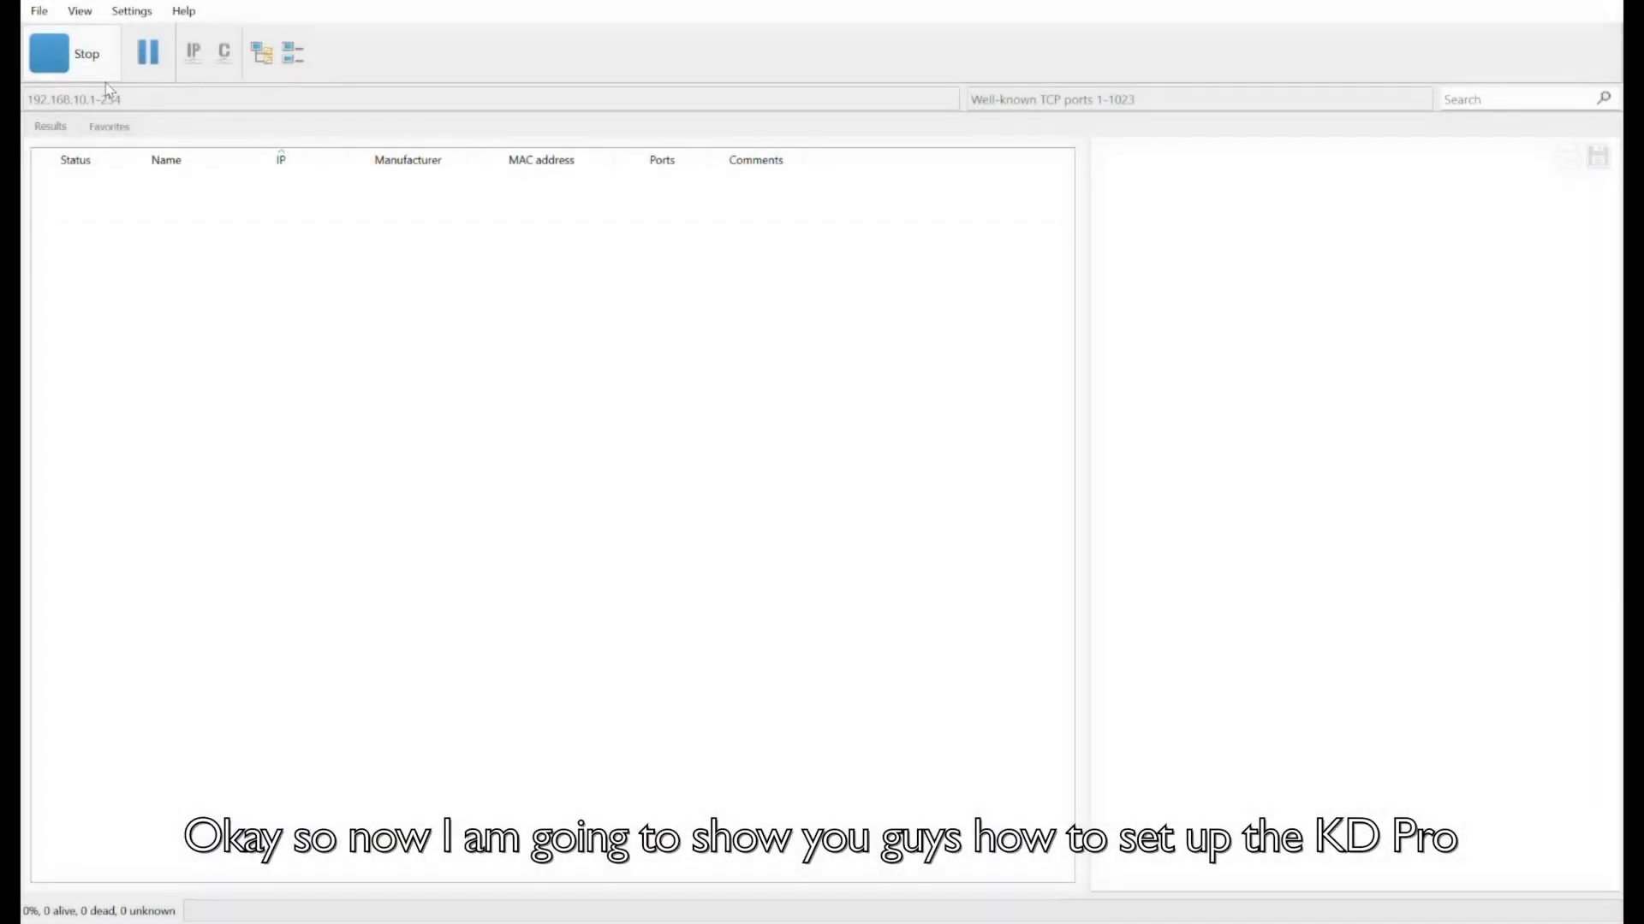
# Rescan the 192.168.10.1-254 range and select the qsdk device at 192.168.10.208.
pyautogui.click(104, 78)
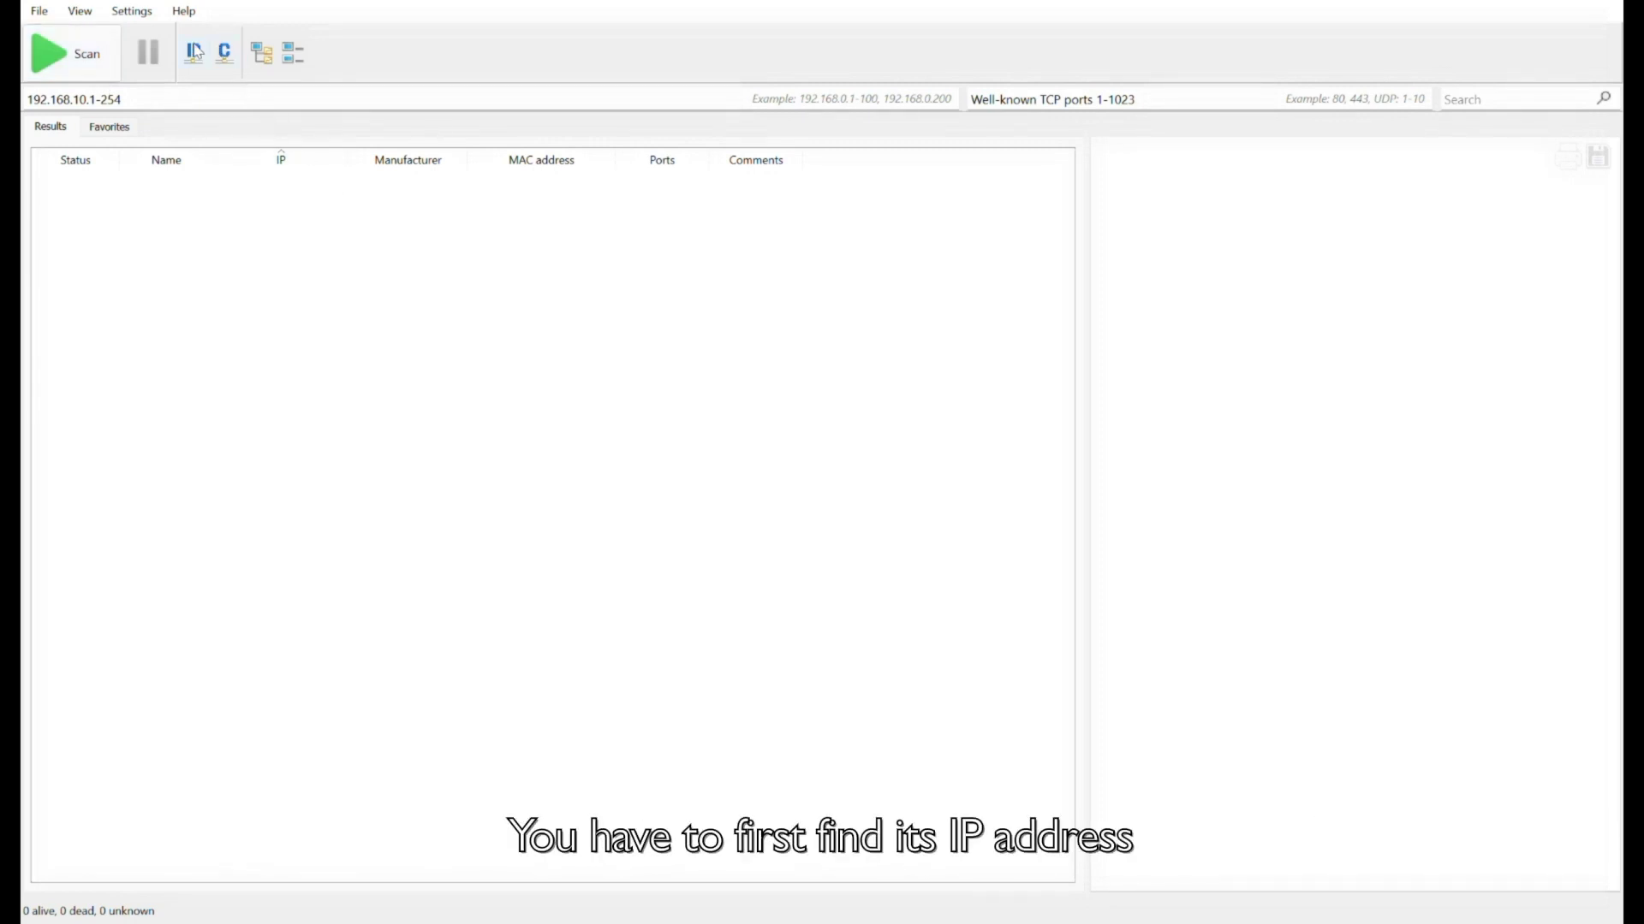
pyautogui.click(97, 66)
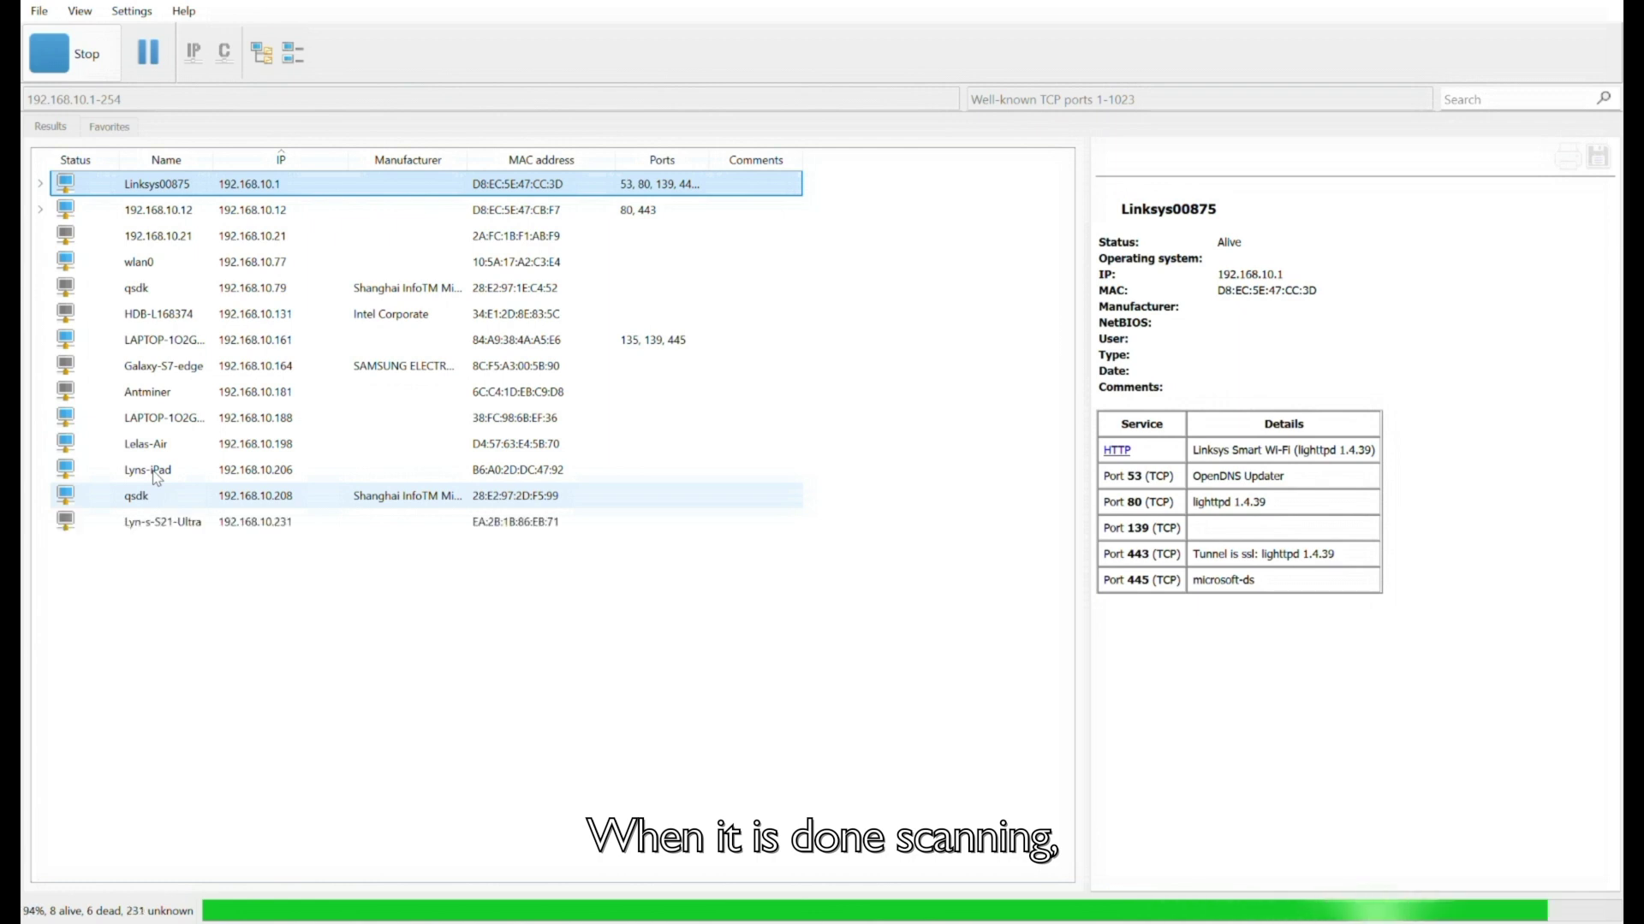
pyautogui.click(157, 500)
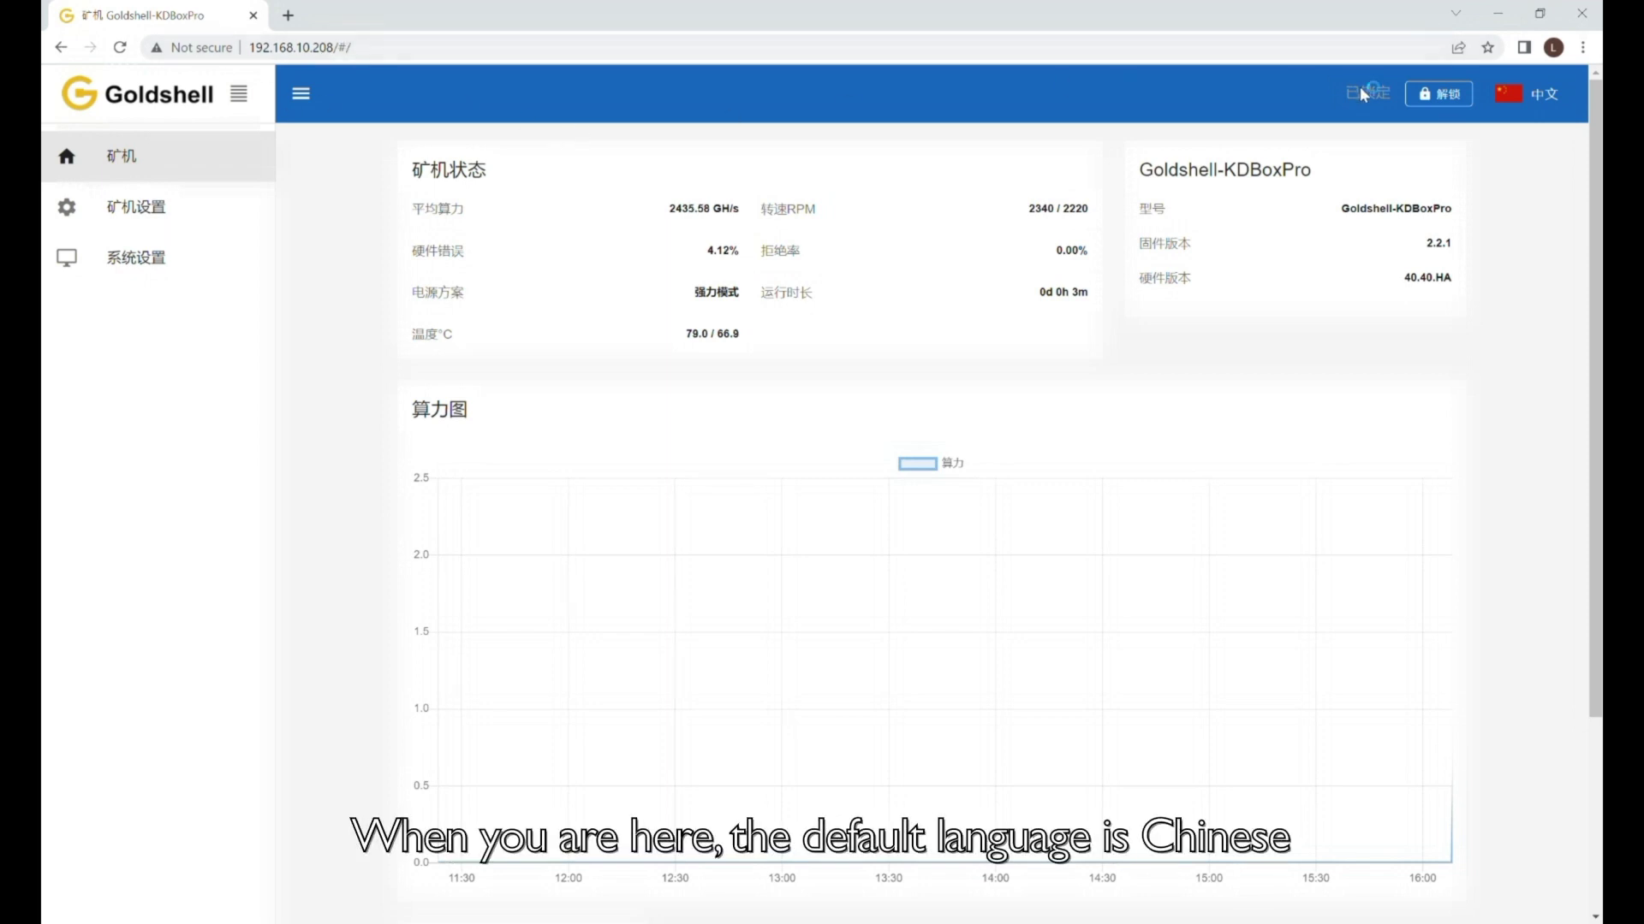
# Switch the dashboard language to English and unlock the miner with the default admin password.
pyautogui.moveTo(1532, 96)
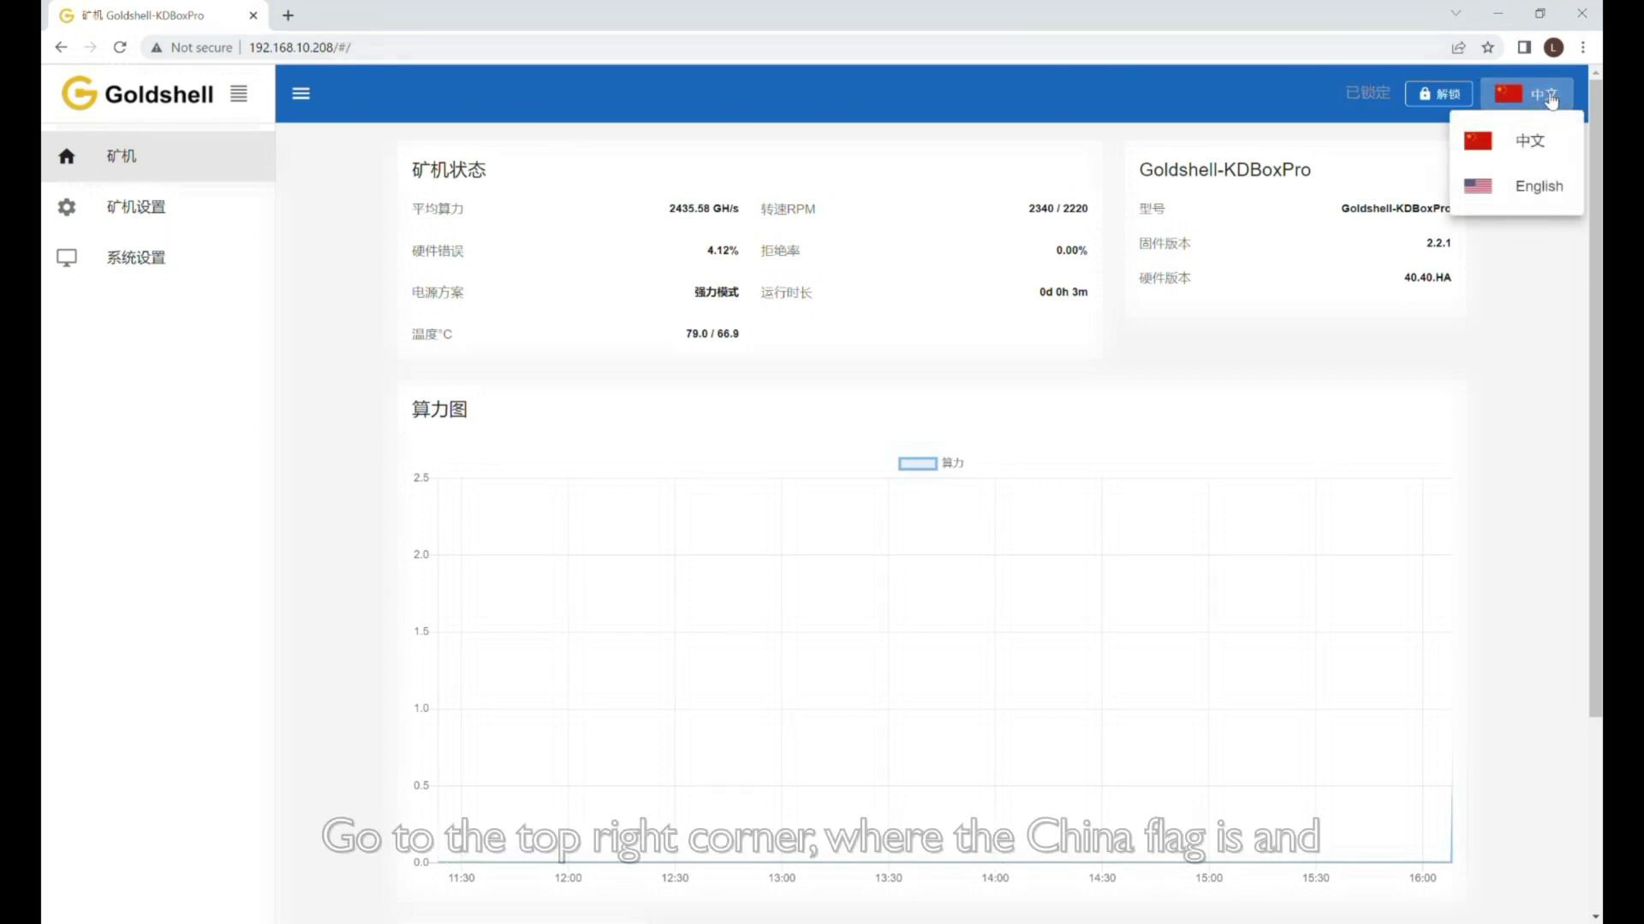
pyautogui.click(1538, 187)
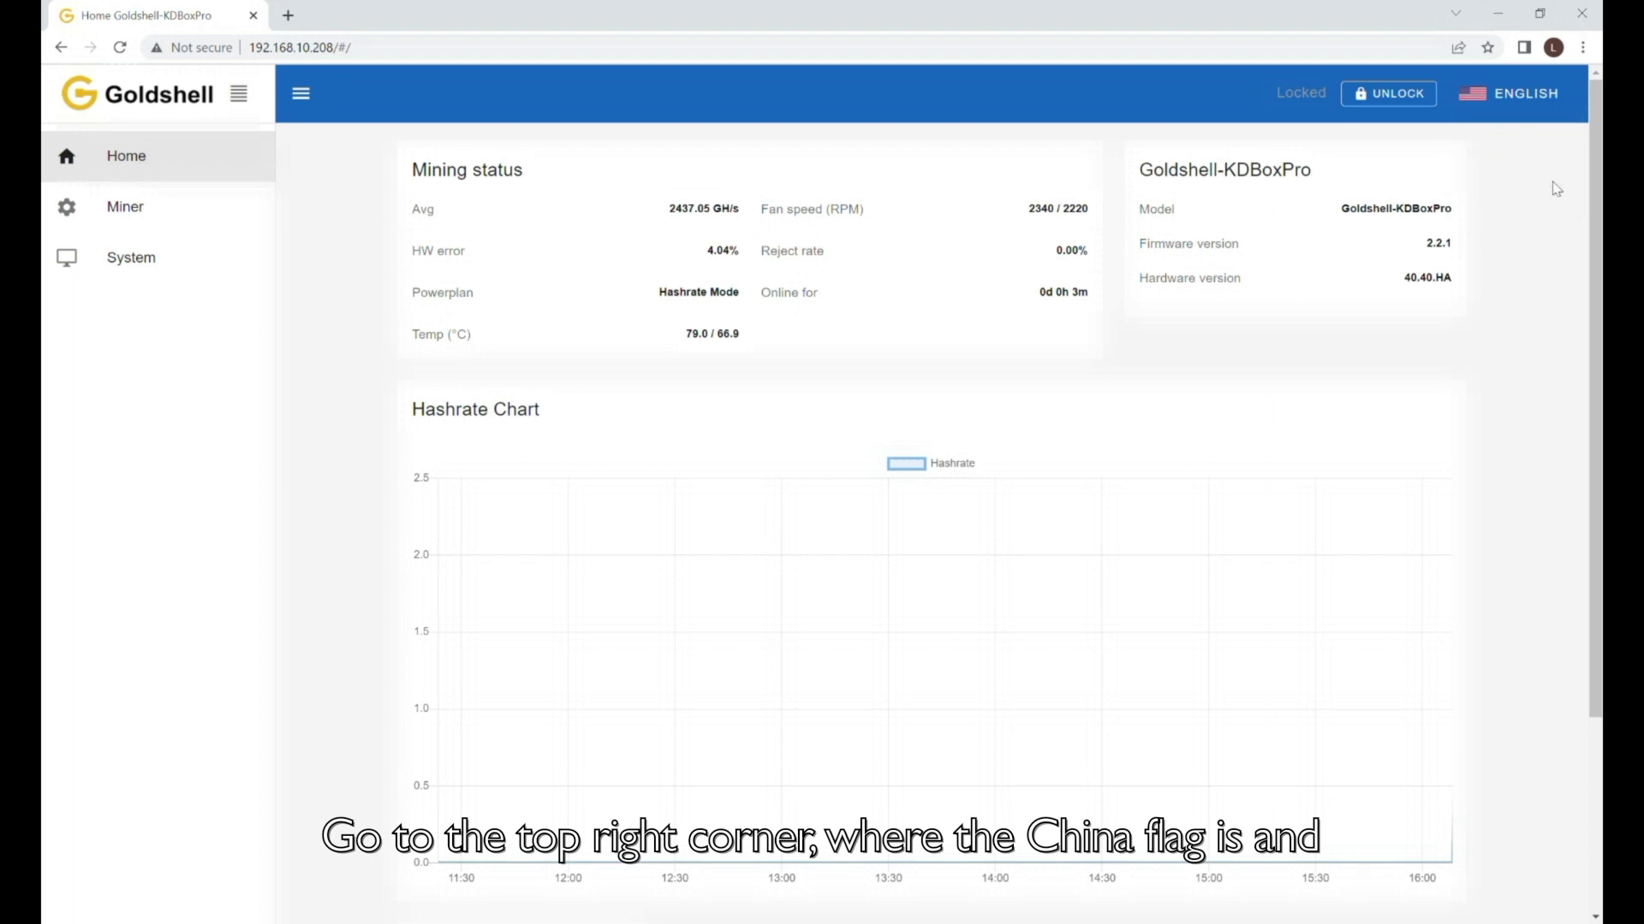
pyautogui.click(1414, 100)
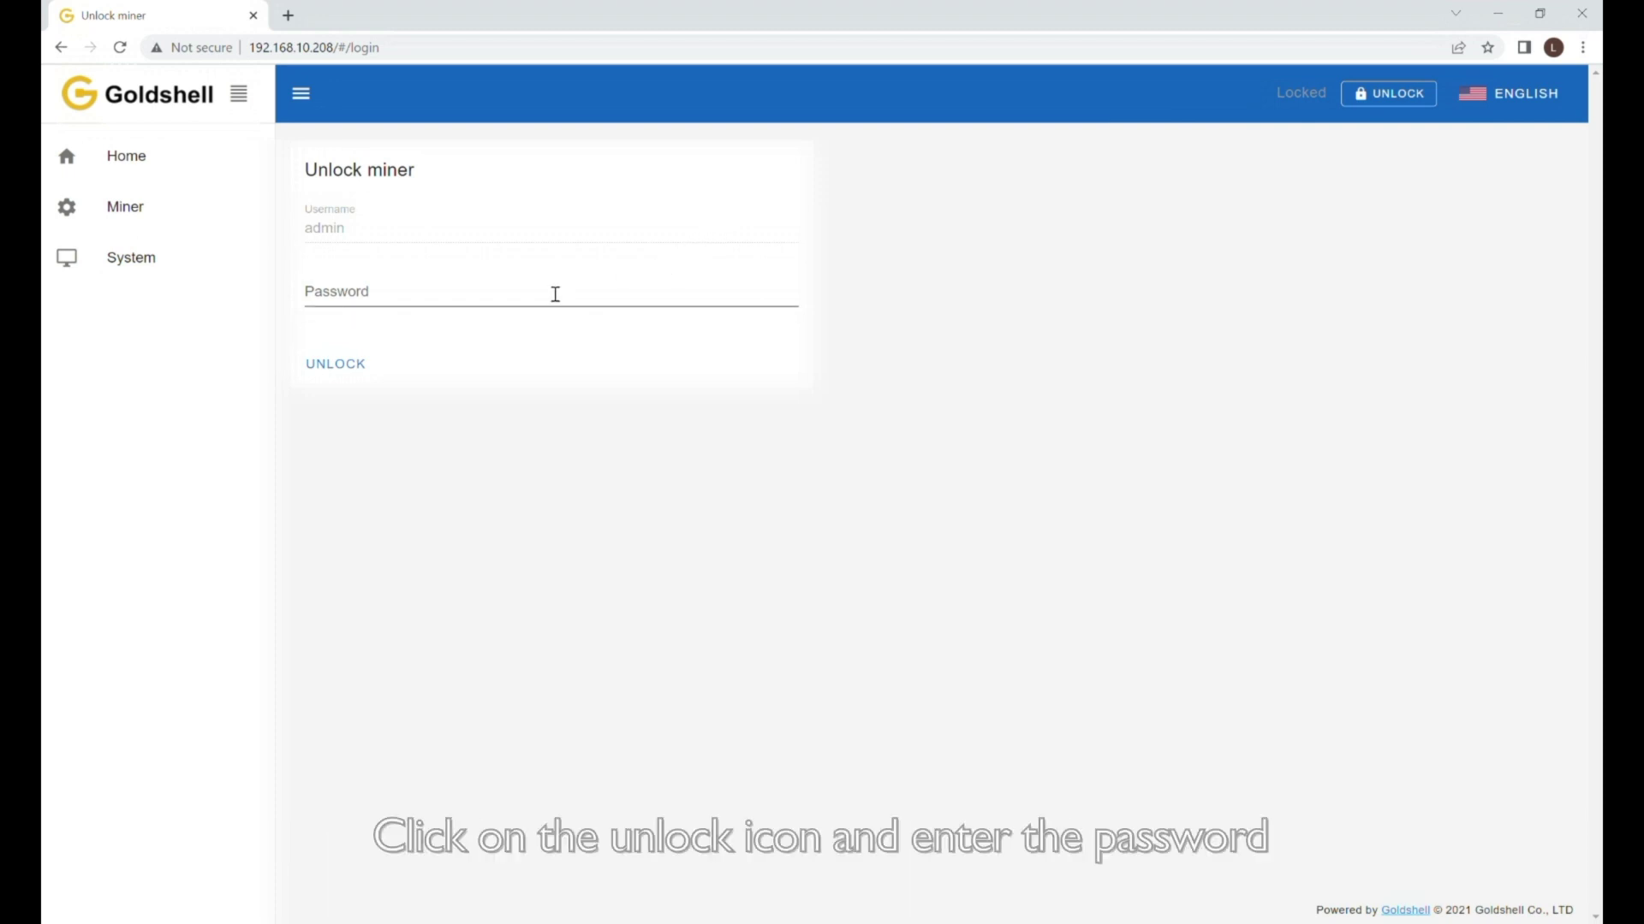
pyautogui.click(554, 294)
pyautogui.write('1')
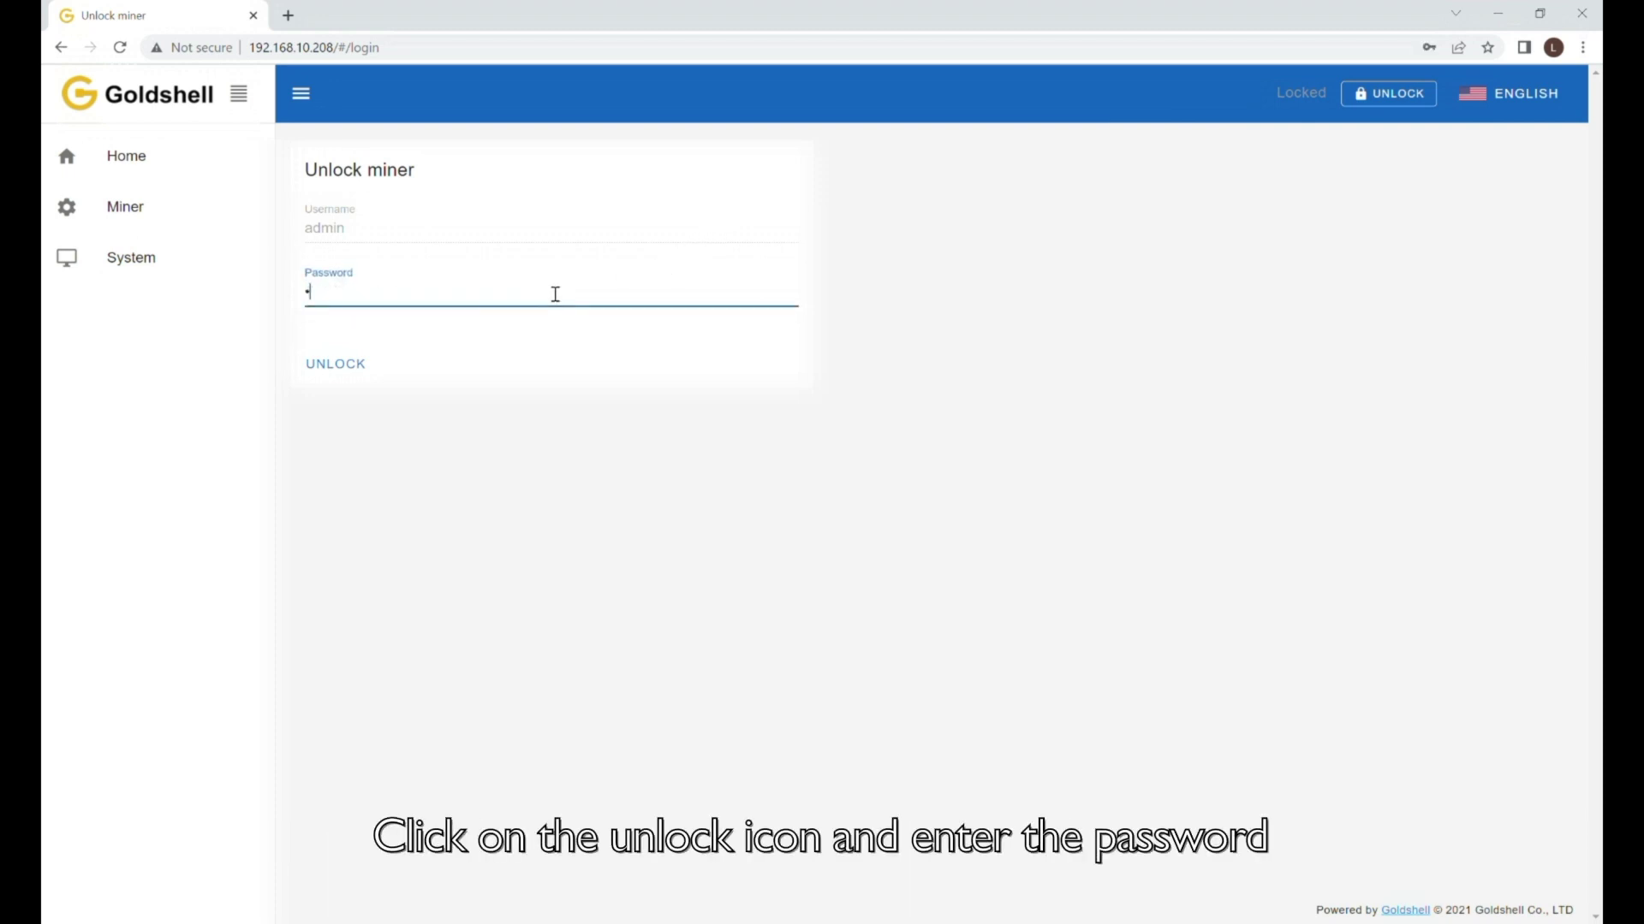
pyautogui.write('2345')
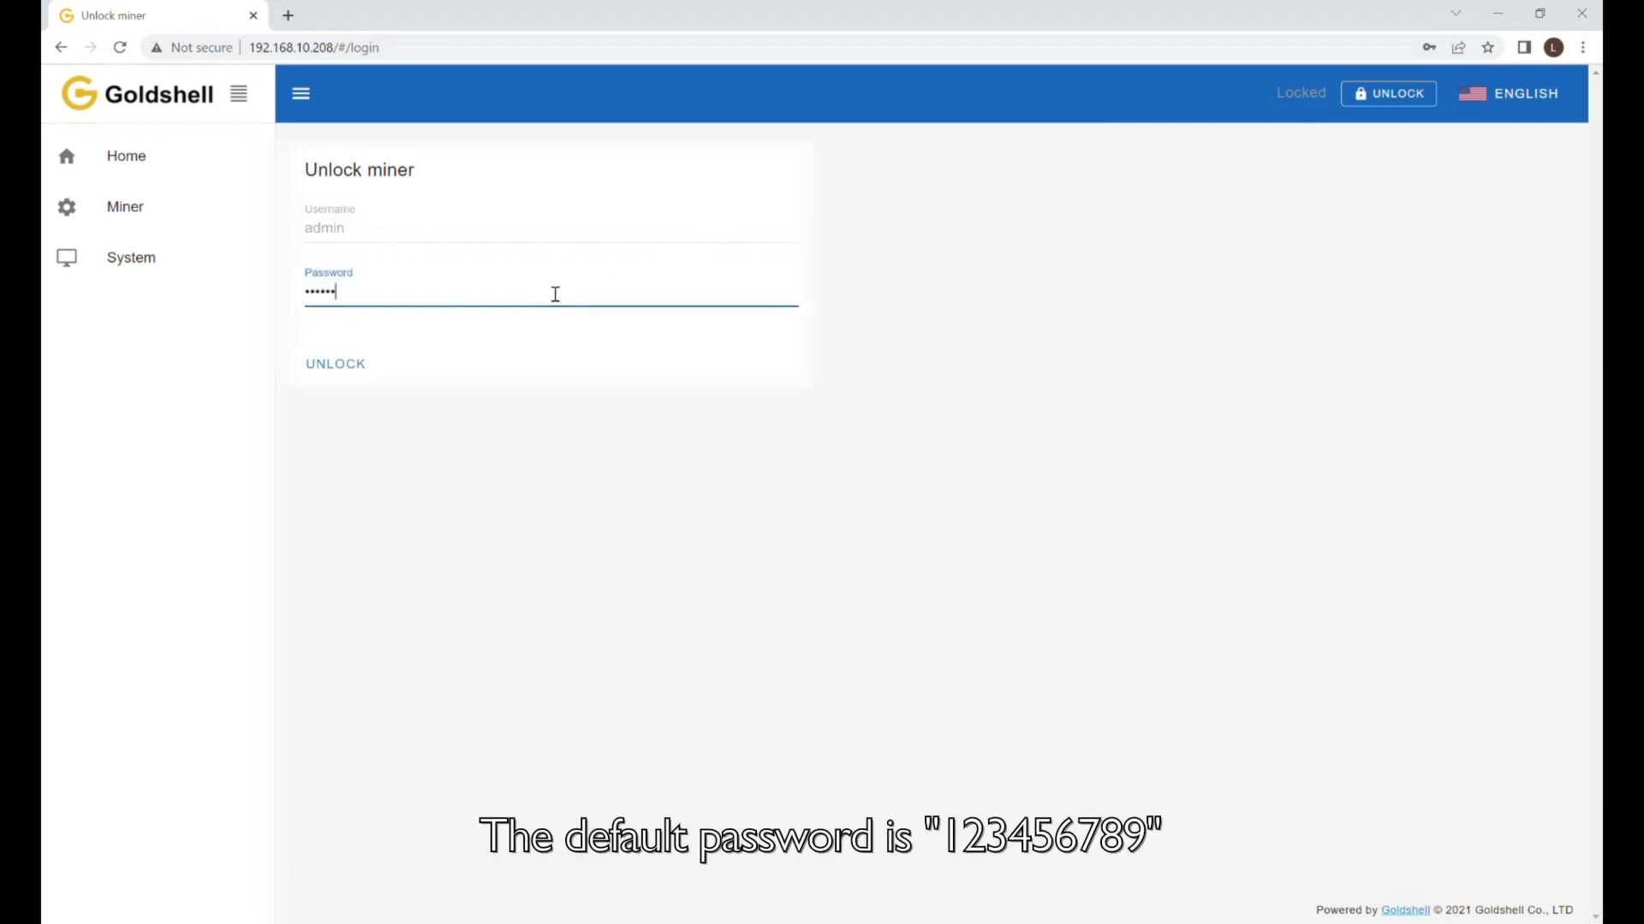
pyautogui.click(352, 363)
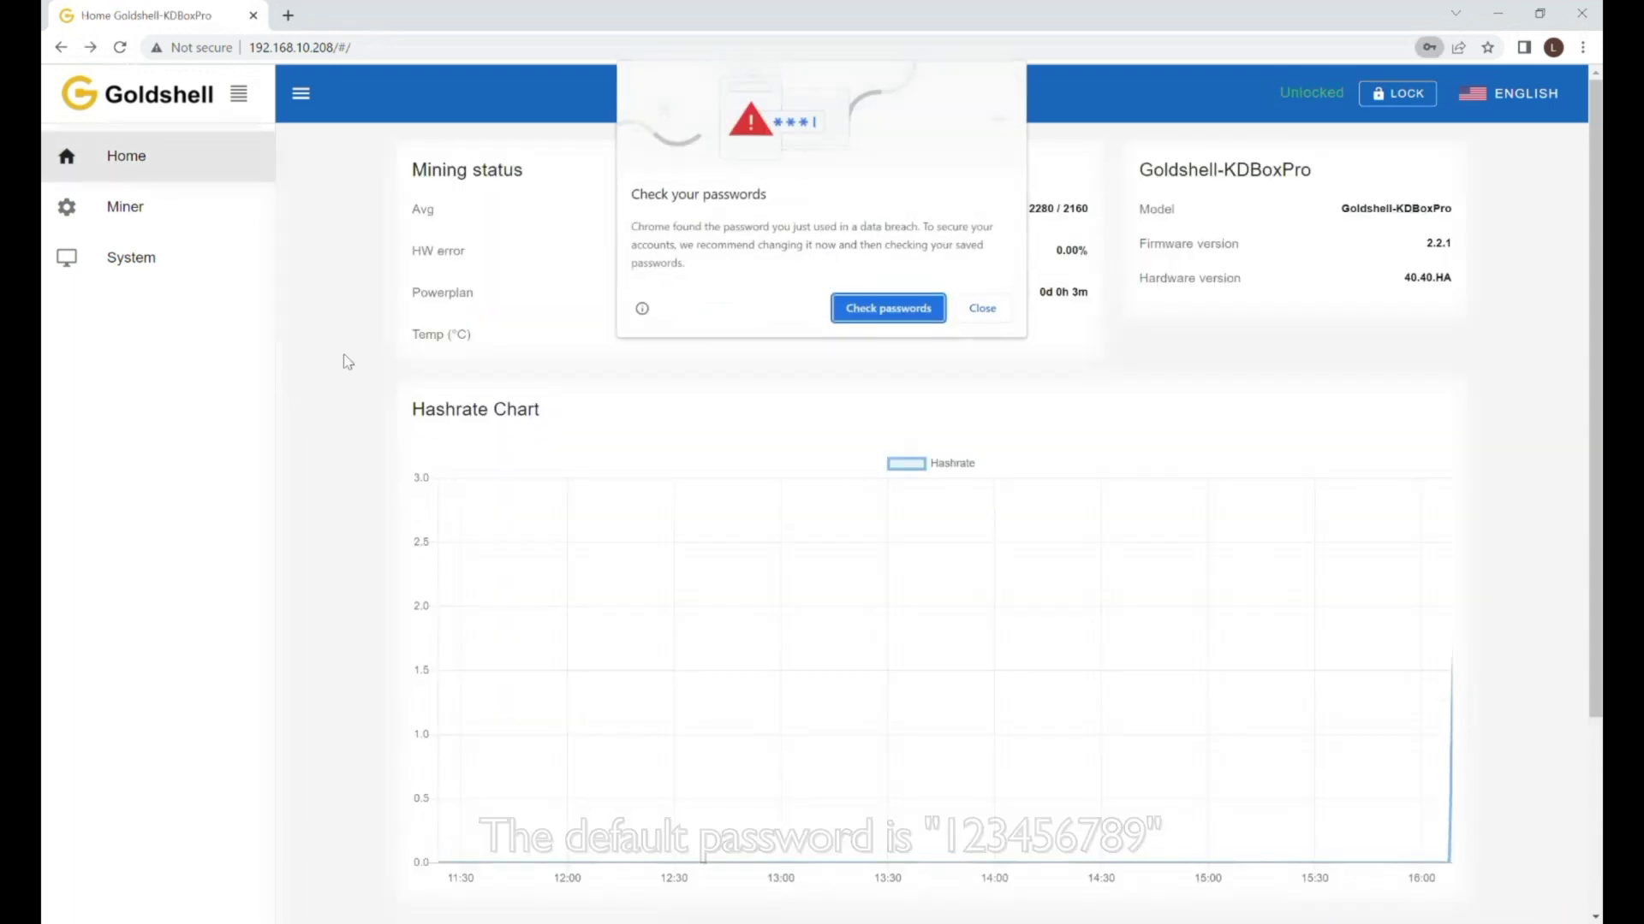
# Close Chrome's breached-password warning and look over the Home mining status and hashrate chart.
pyautogui.click(982, 309)
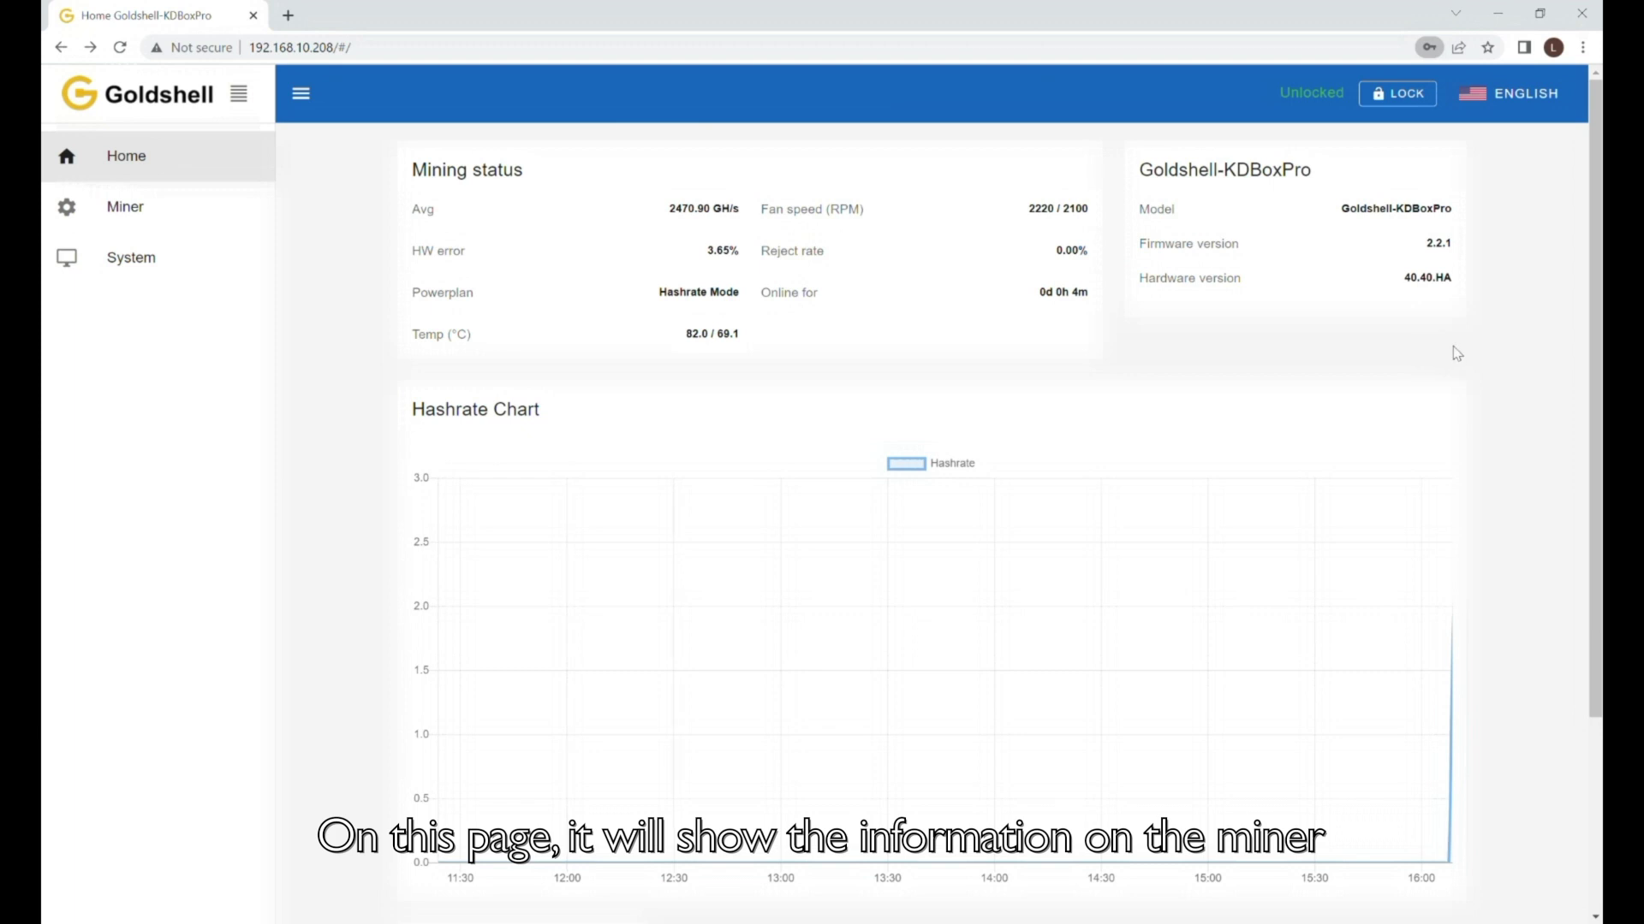
pyautogui.scroll(-1, 1083, 352)
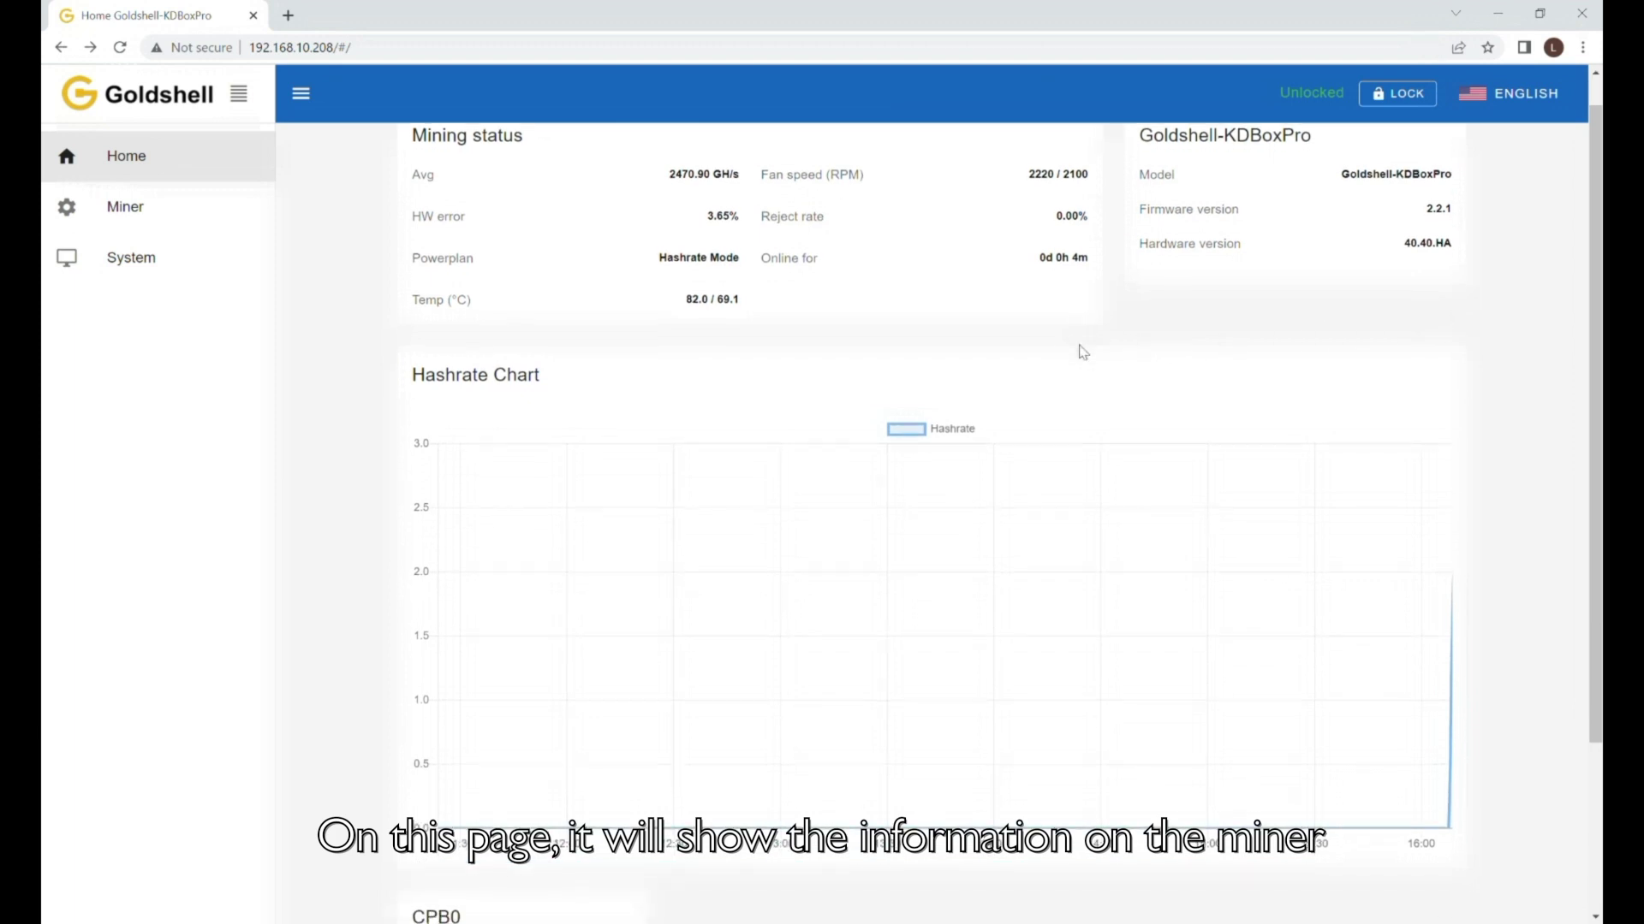
pyautogui.scroll(-1, 1070, 660)
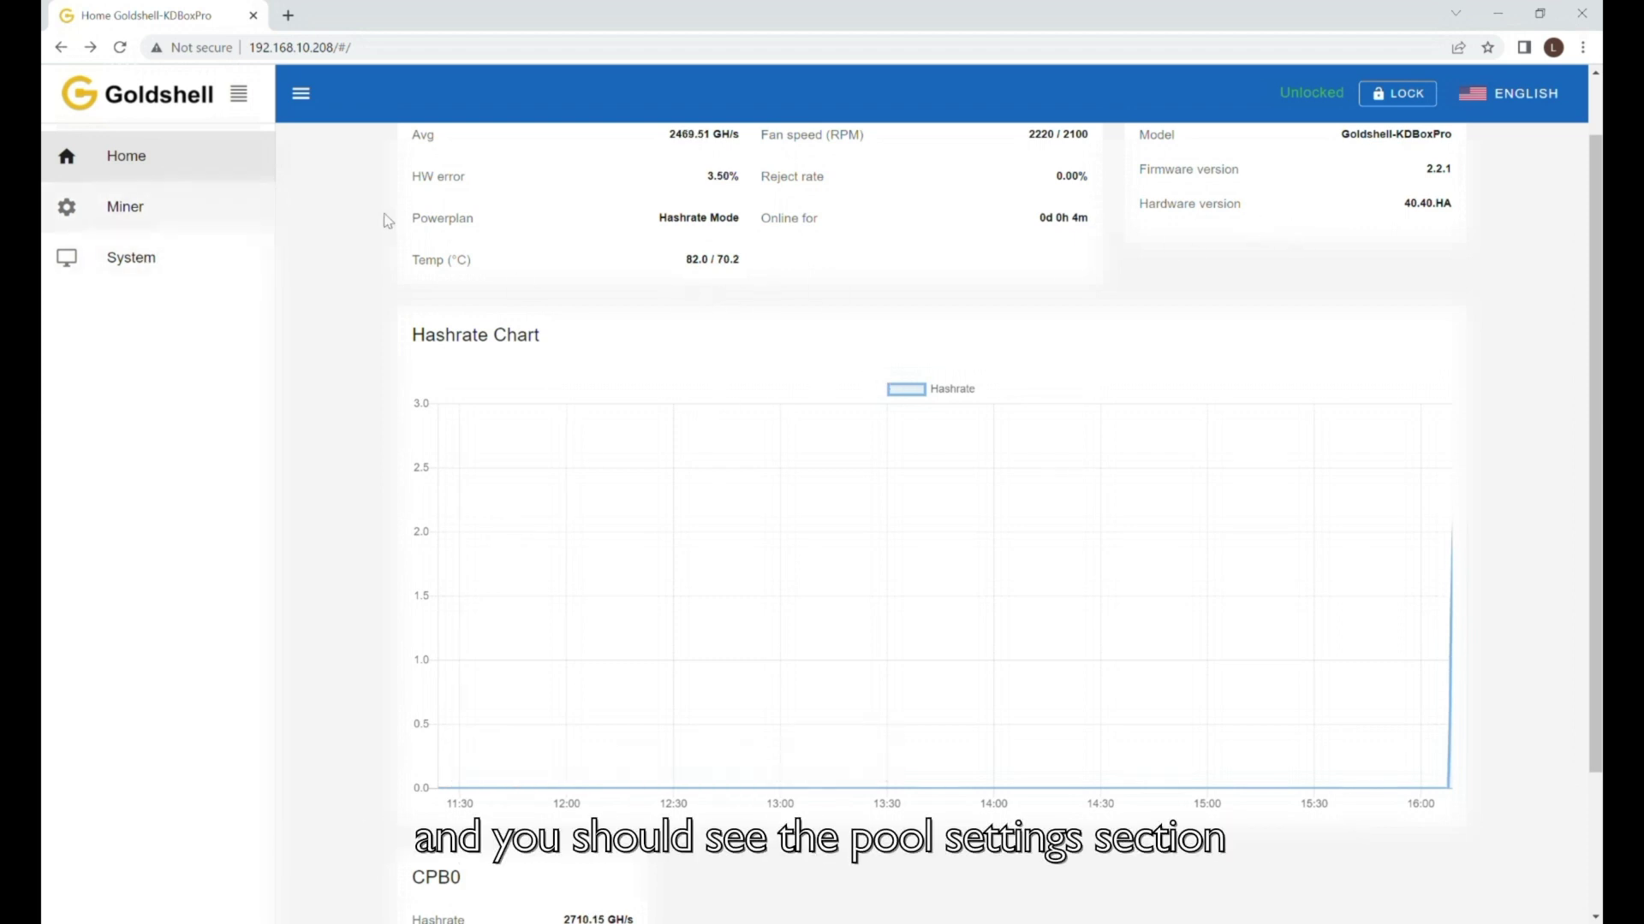
pyautogui.scroll(1, 387, 220)
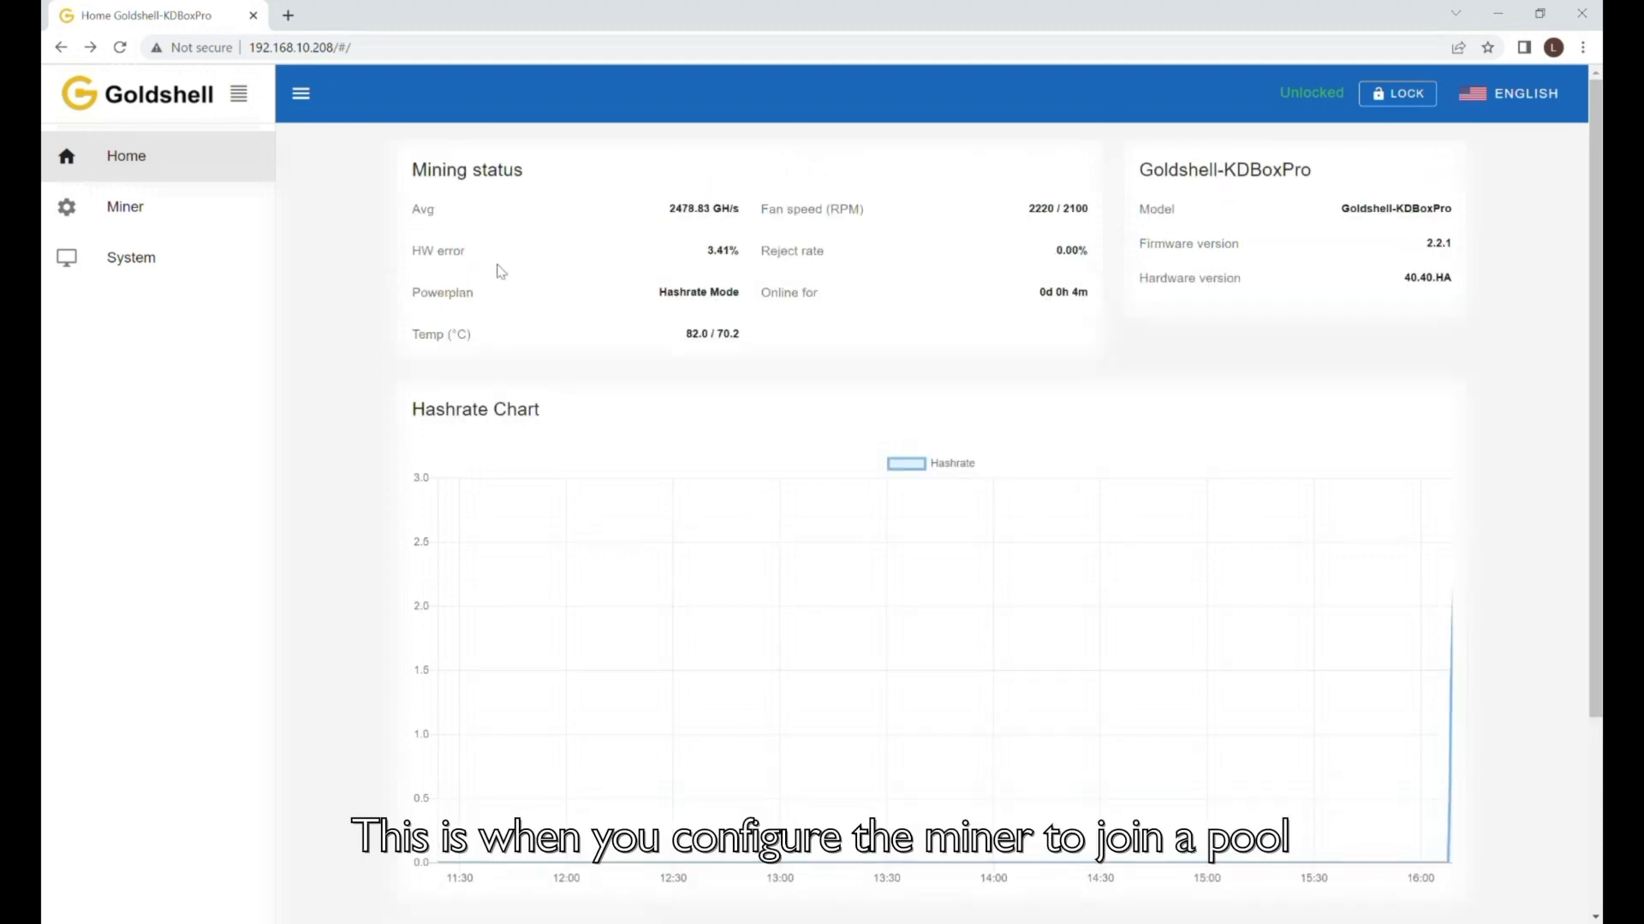
# Delete the dxpool pool entry on the Miner page, then paste the Kadena wallet address followed by '.'.
pyautogui.click(145, 210)
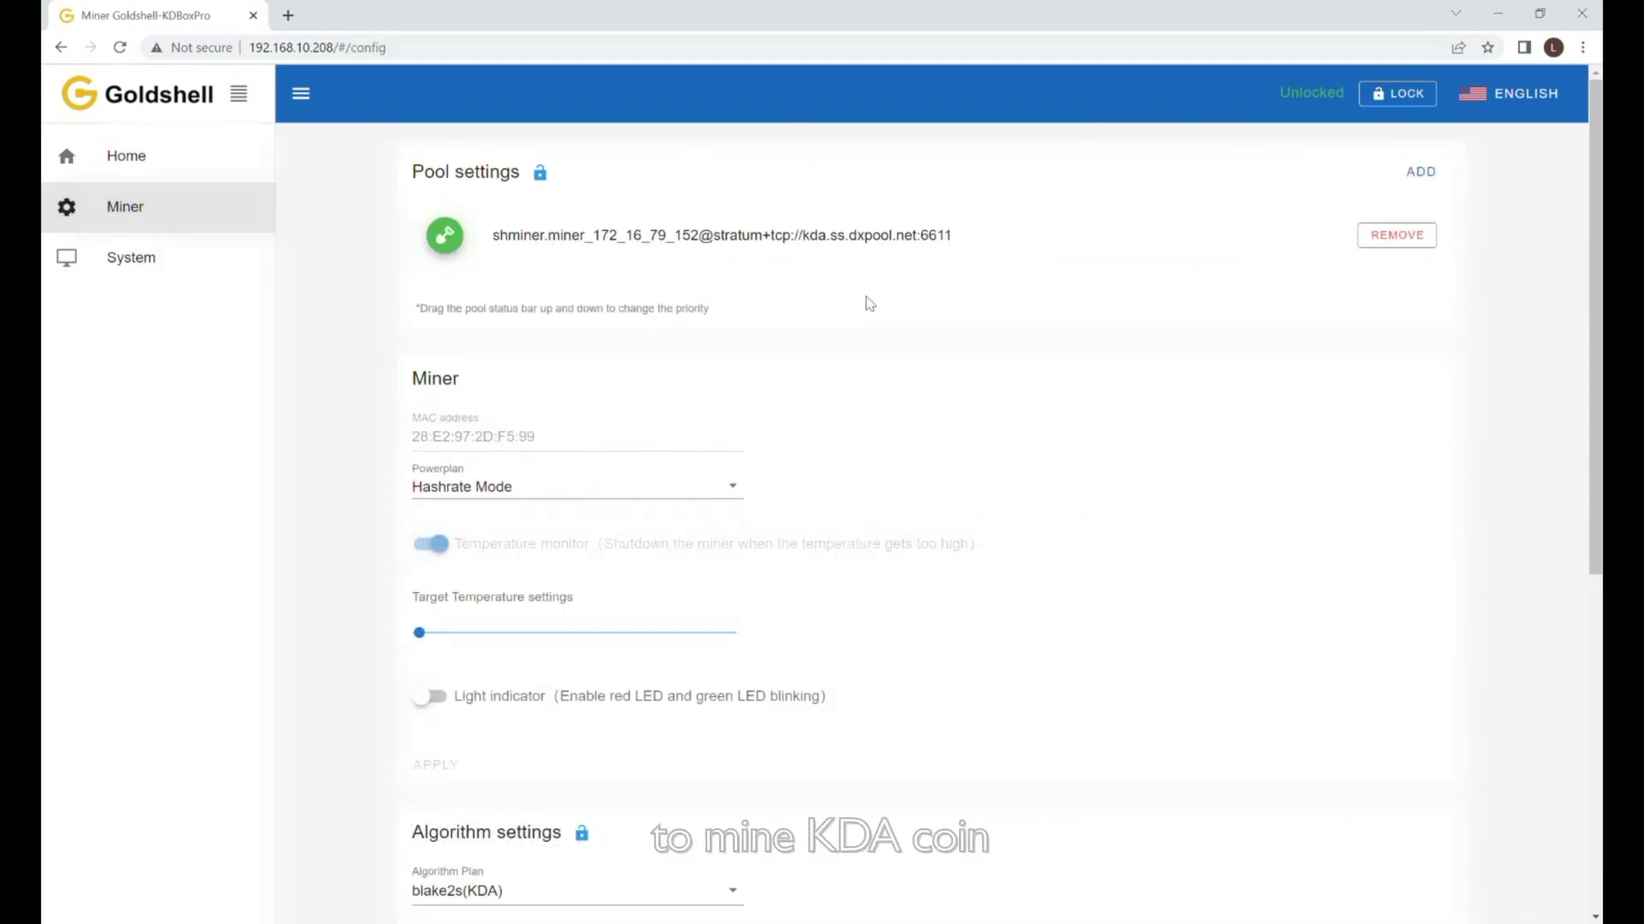
pyautogui.click(1412, 240)
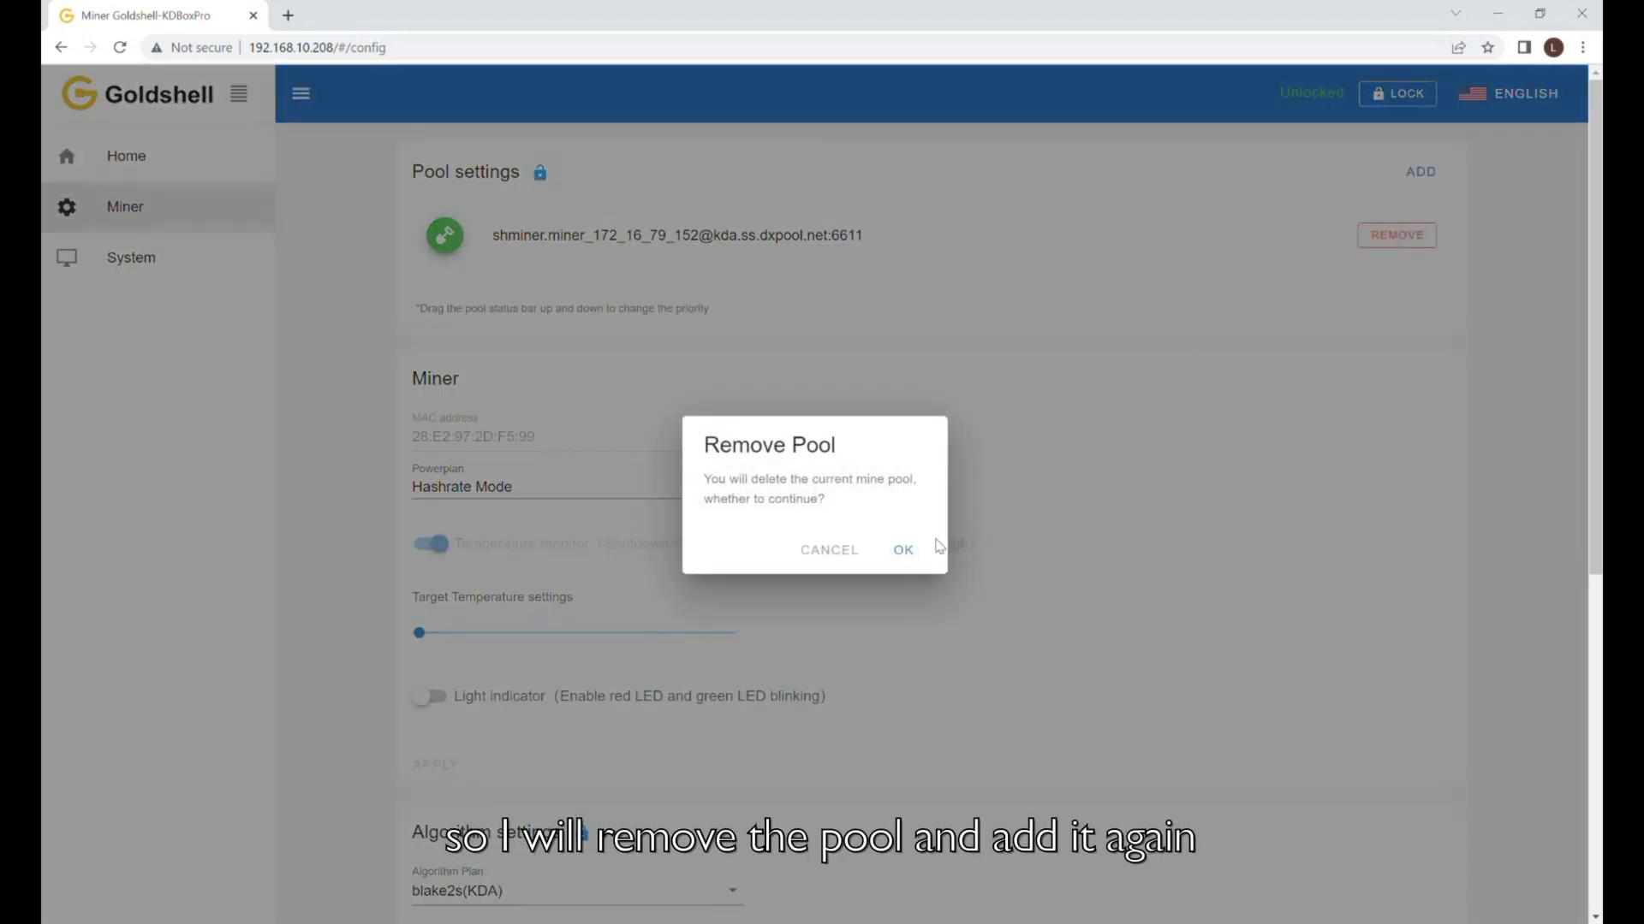
pyautogui.click(906, 553)
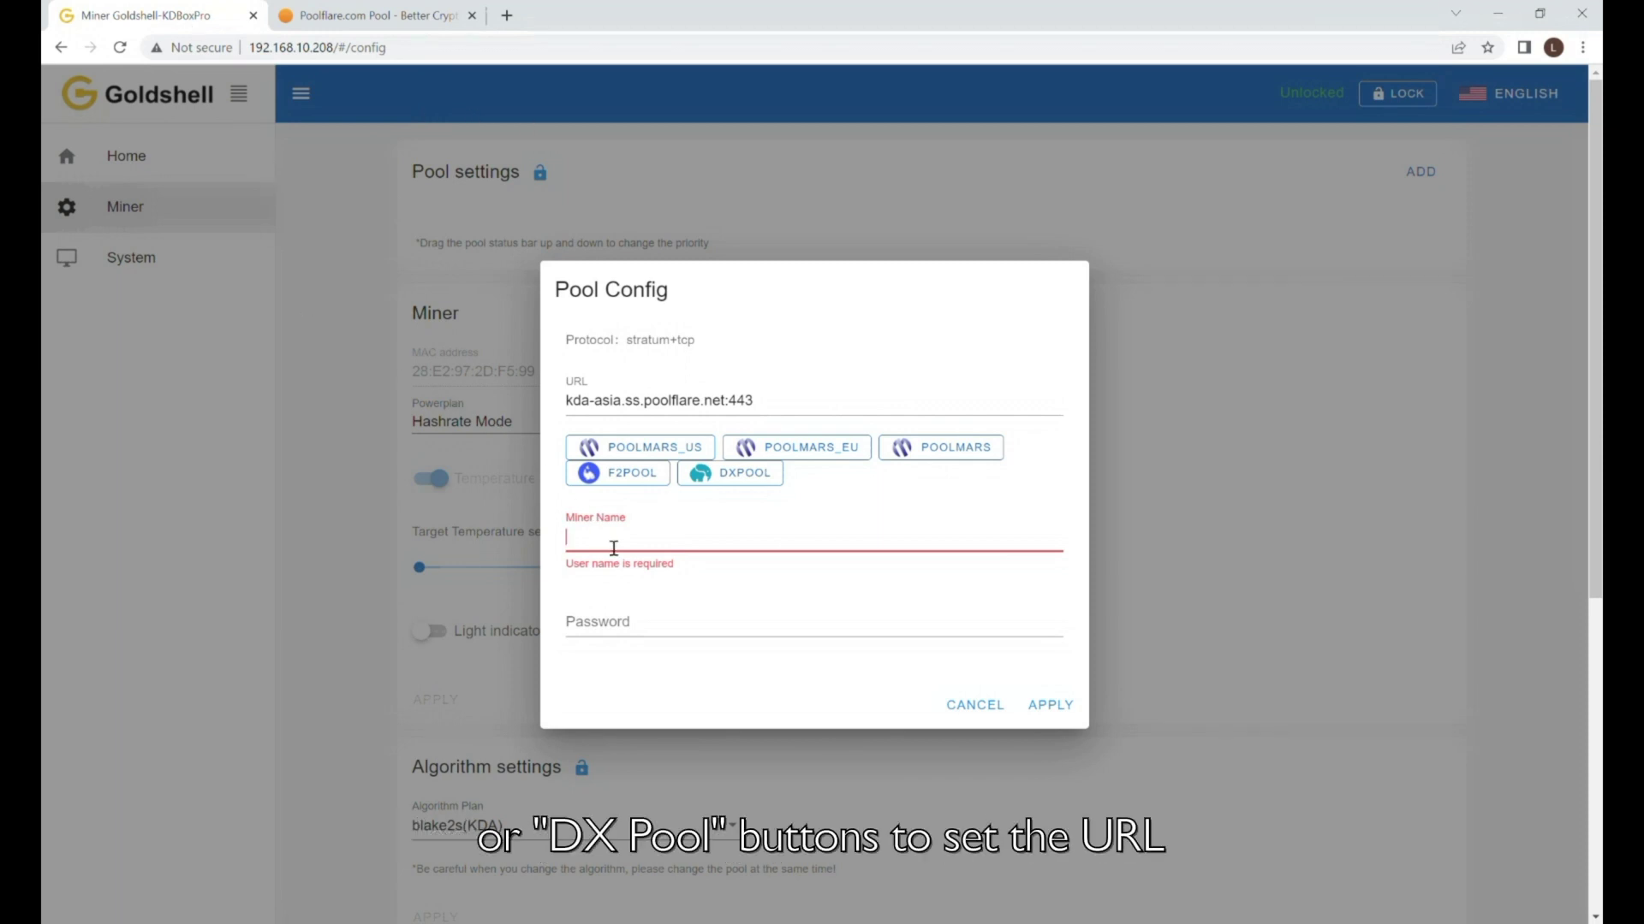
pyautogui.write('k:be0ef83272bf31c467ee2660d16e36f4101a0f428fa960e8ac98567f051e5321')
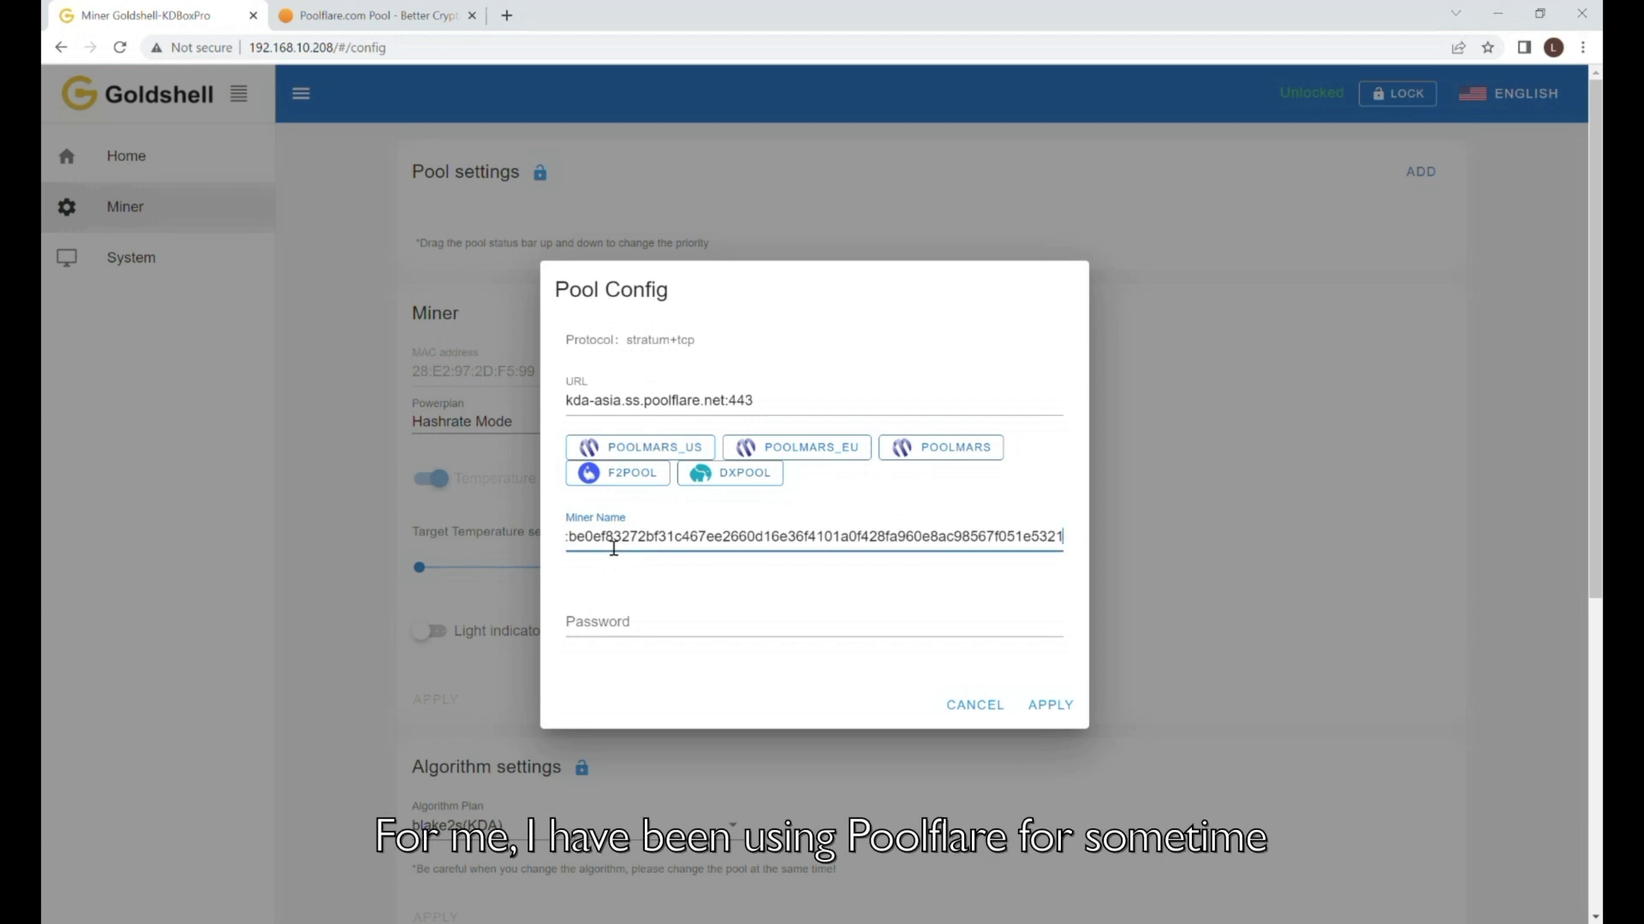
pyautogui.write('.')
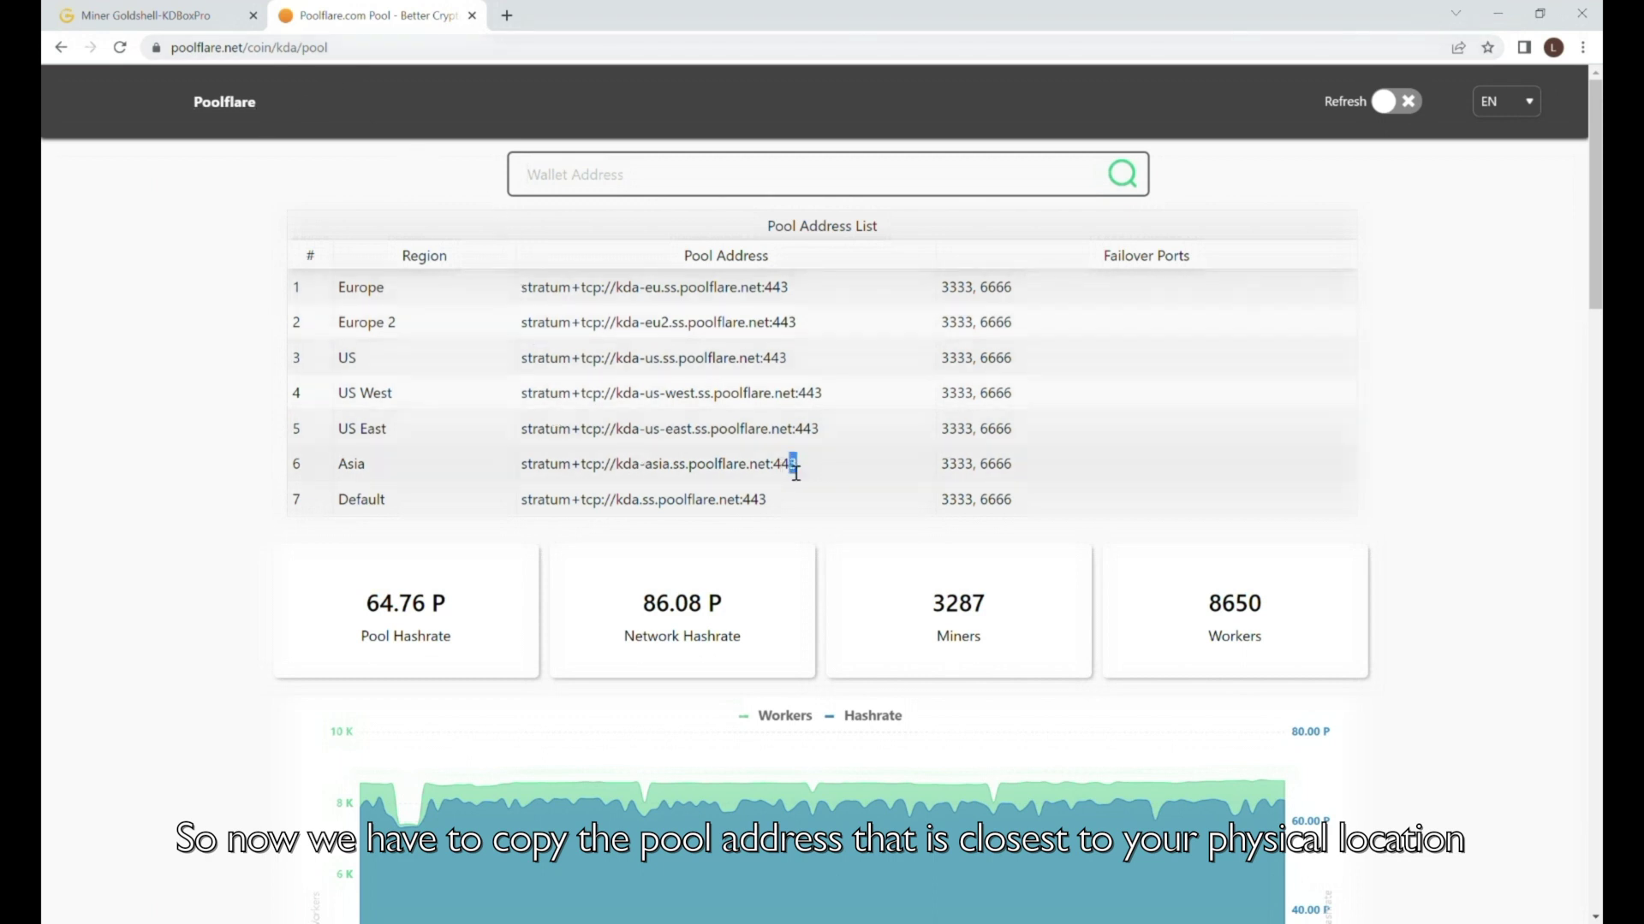
# Copy the Asia pool address stratum+tcp://kda-asia.ss.poolflare.net:443 and return to the miner's configuration tab.
pyautogui.moveTo(536, 472); pyautogui.dragTo(532, 472)
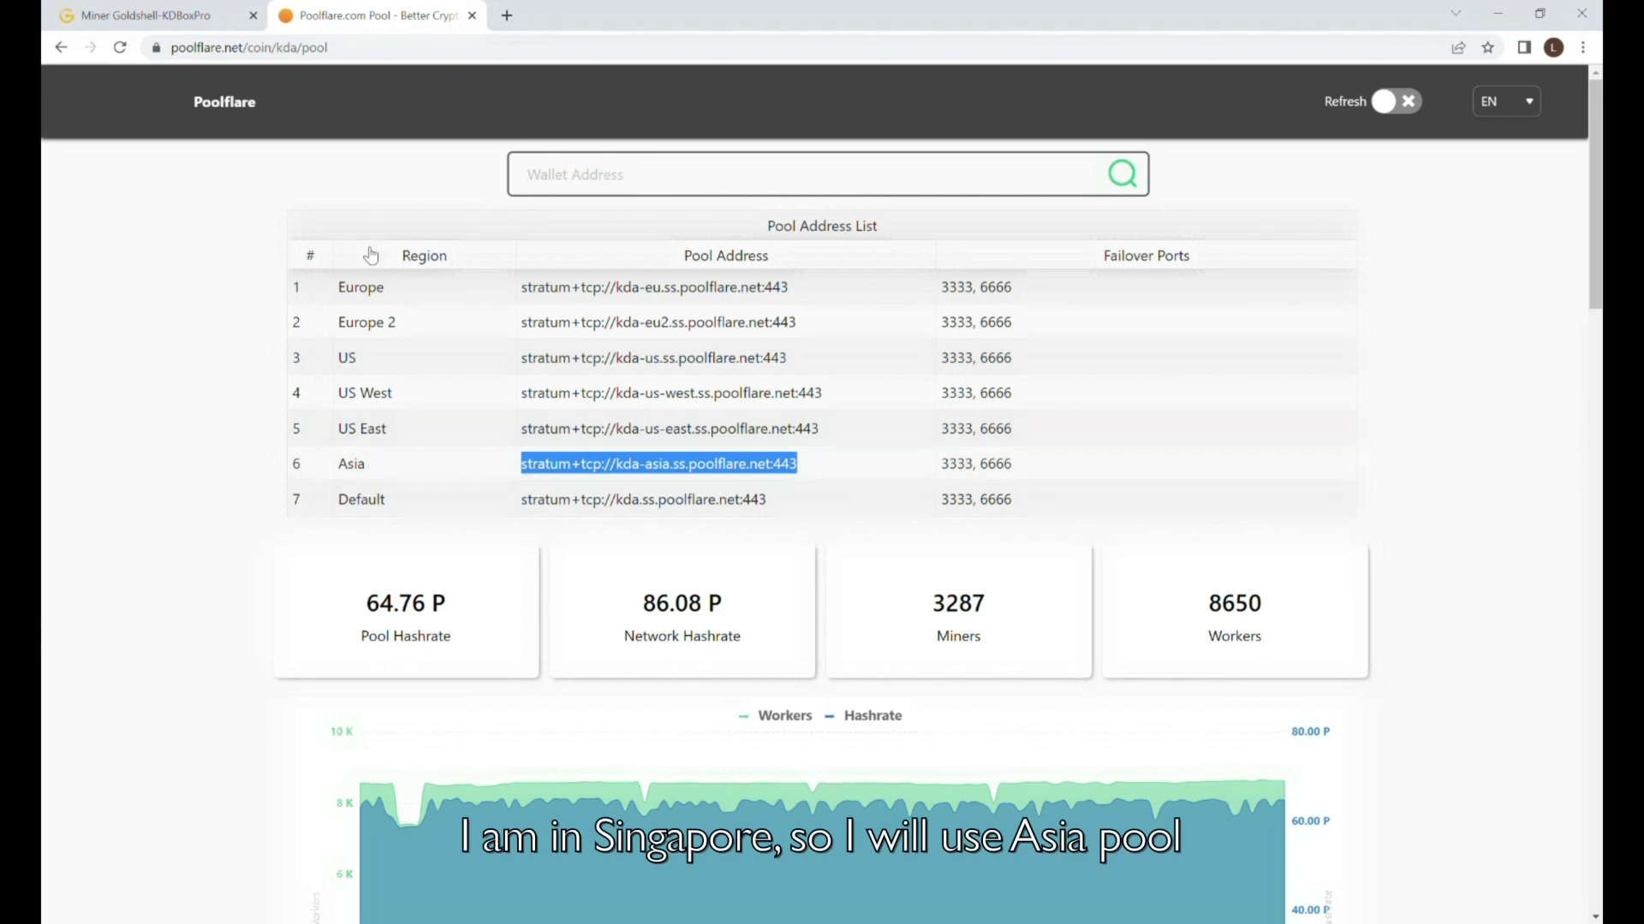
pyautogui.click(201, 19)
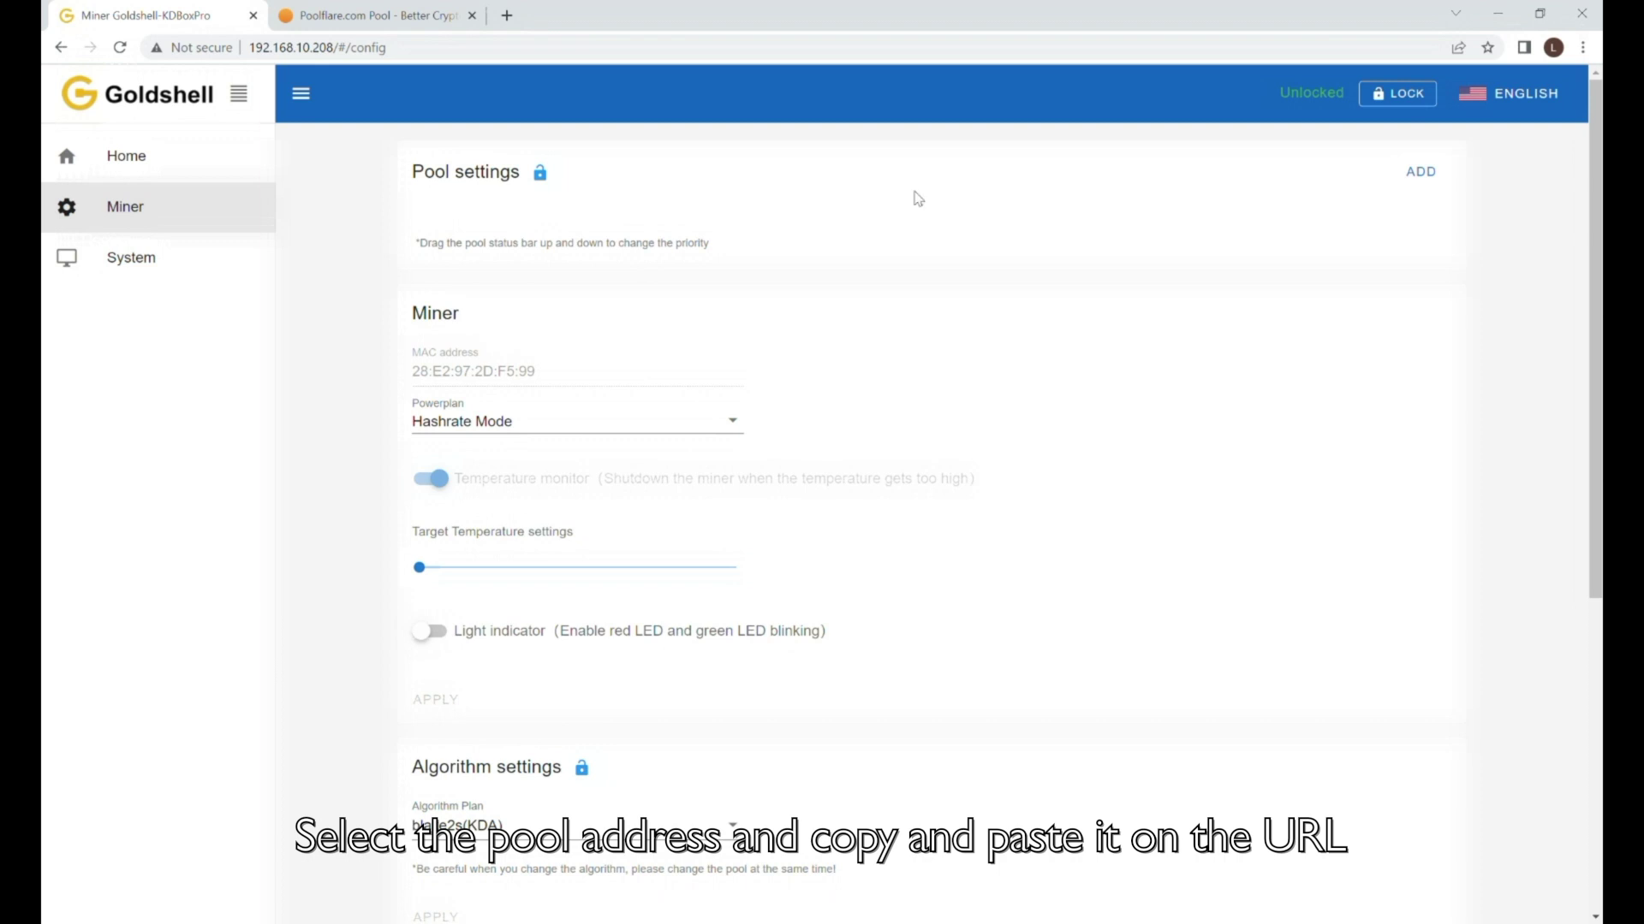
# Add pool kda-asia.ss.poolflare.net:443 with miner name set to the wallet address plus '.KD PRO1', and apply.
pyautogui.click(1414, 170)
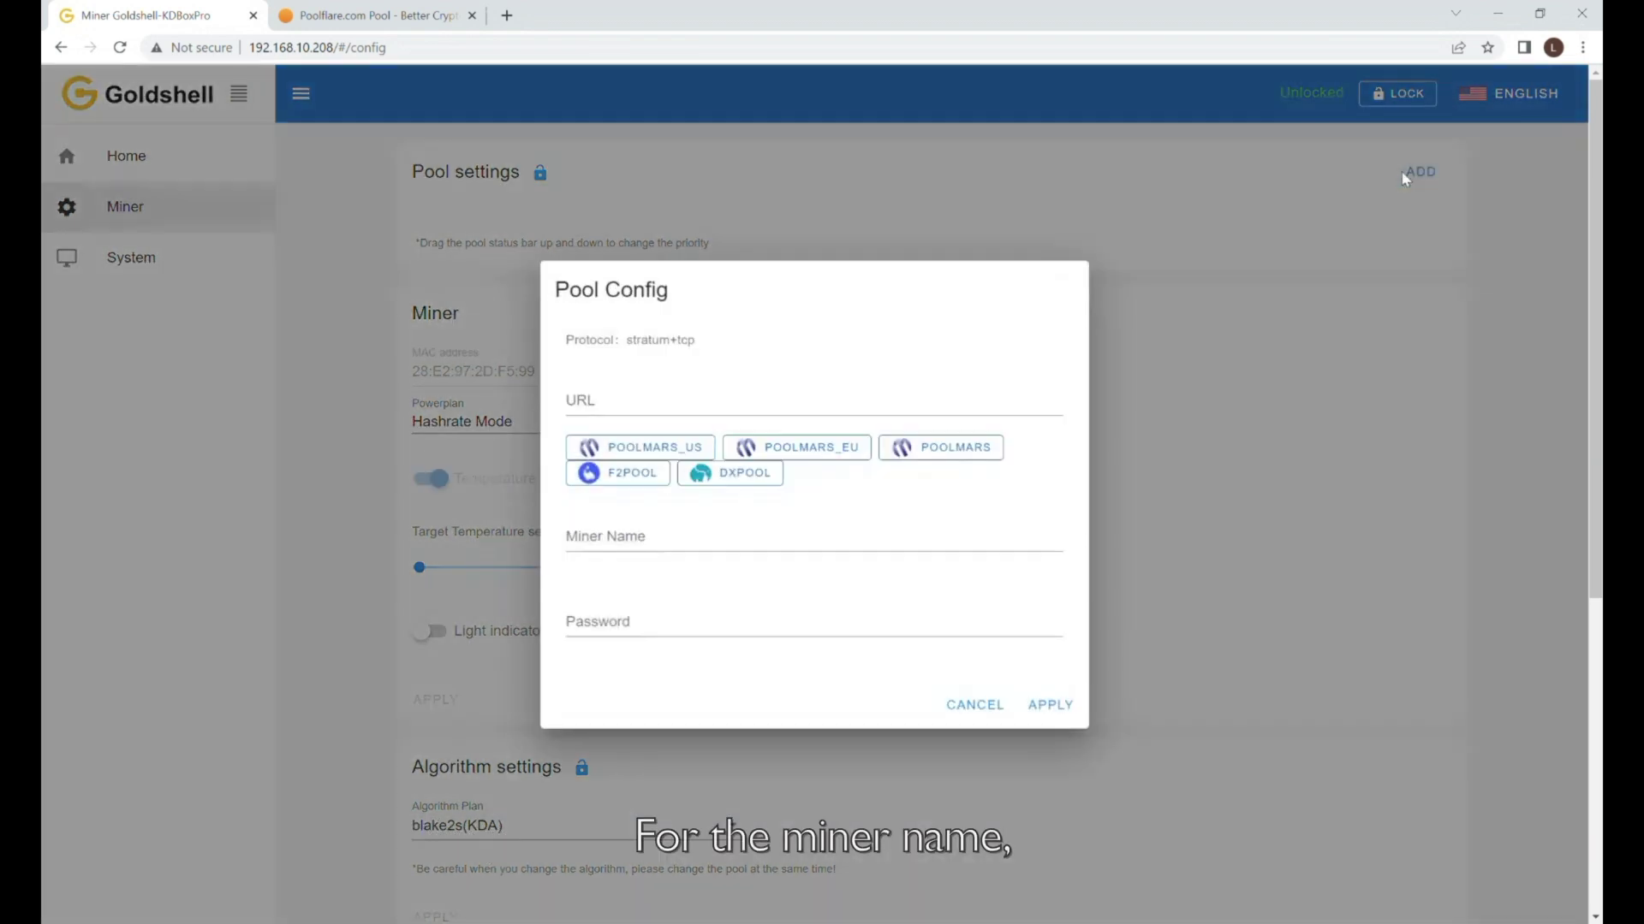
pyautogui.click(719, 408)
pyautogui.write('kda-asia.ss.poolflare.net:443')
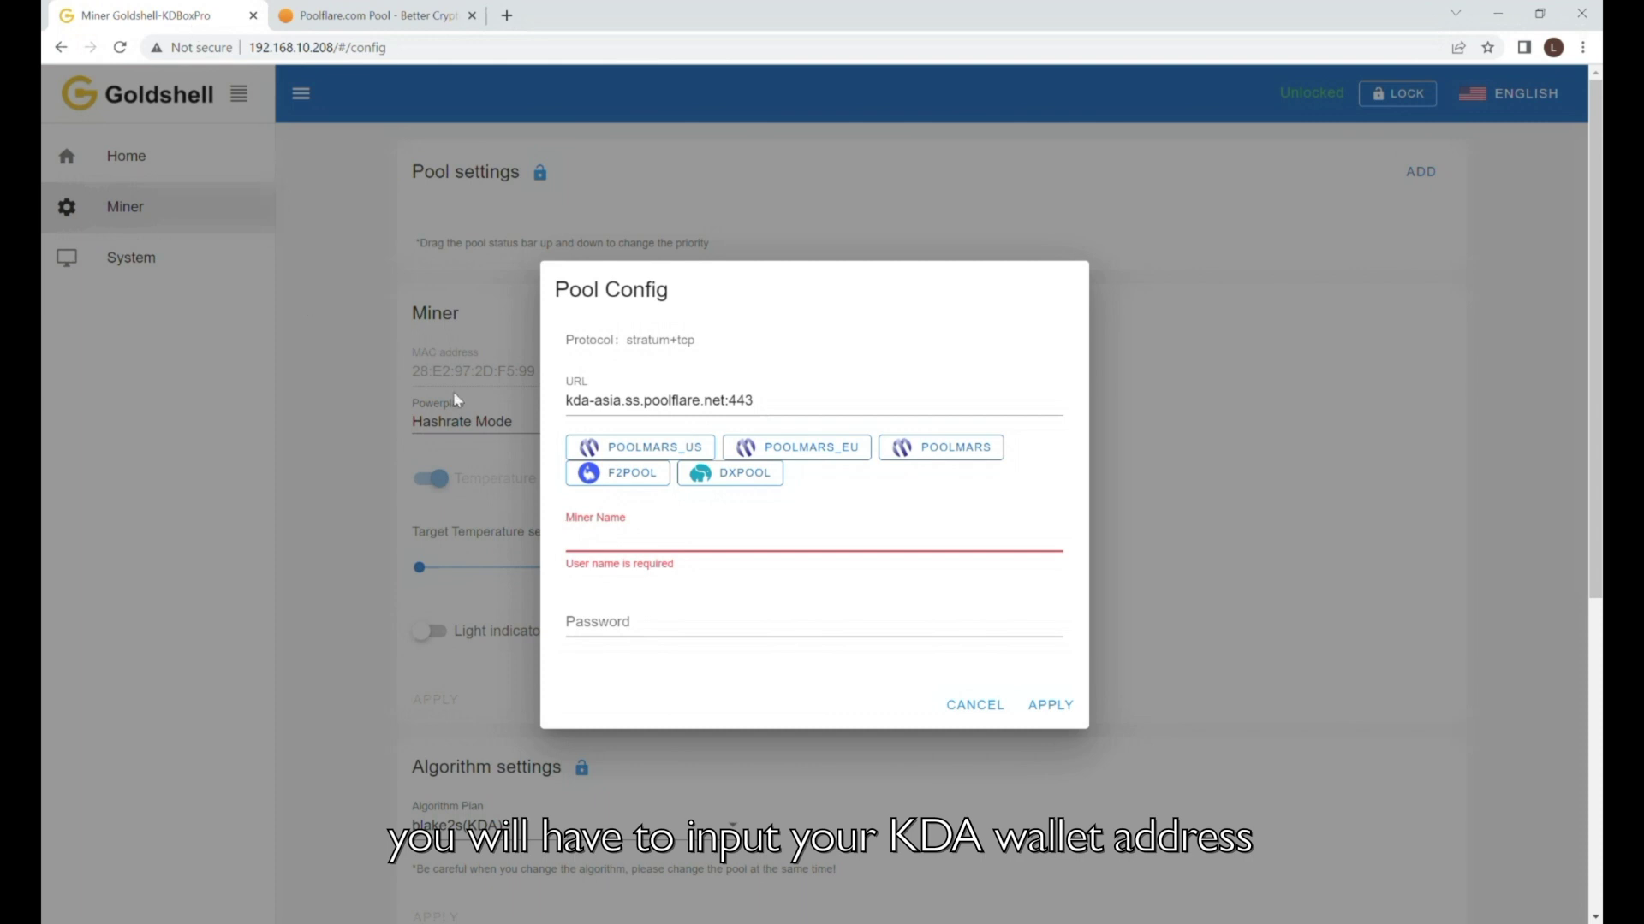
pyautogui.click(613, 548)
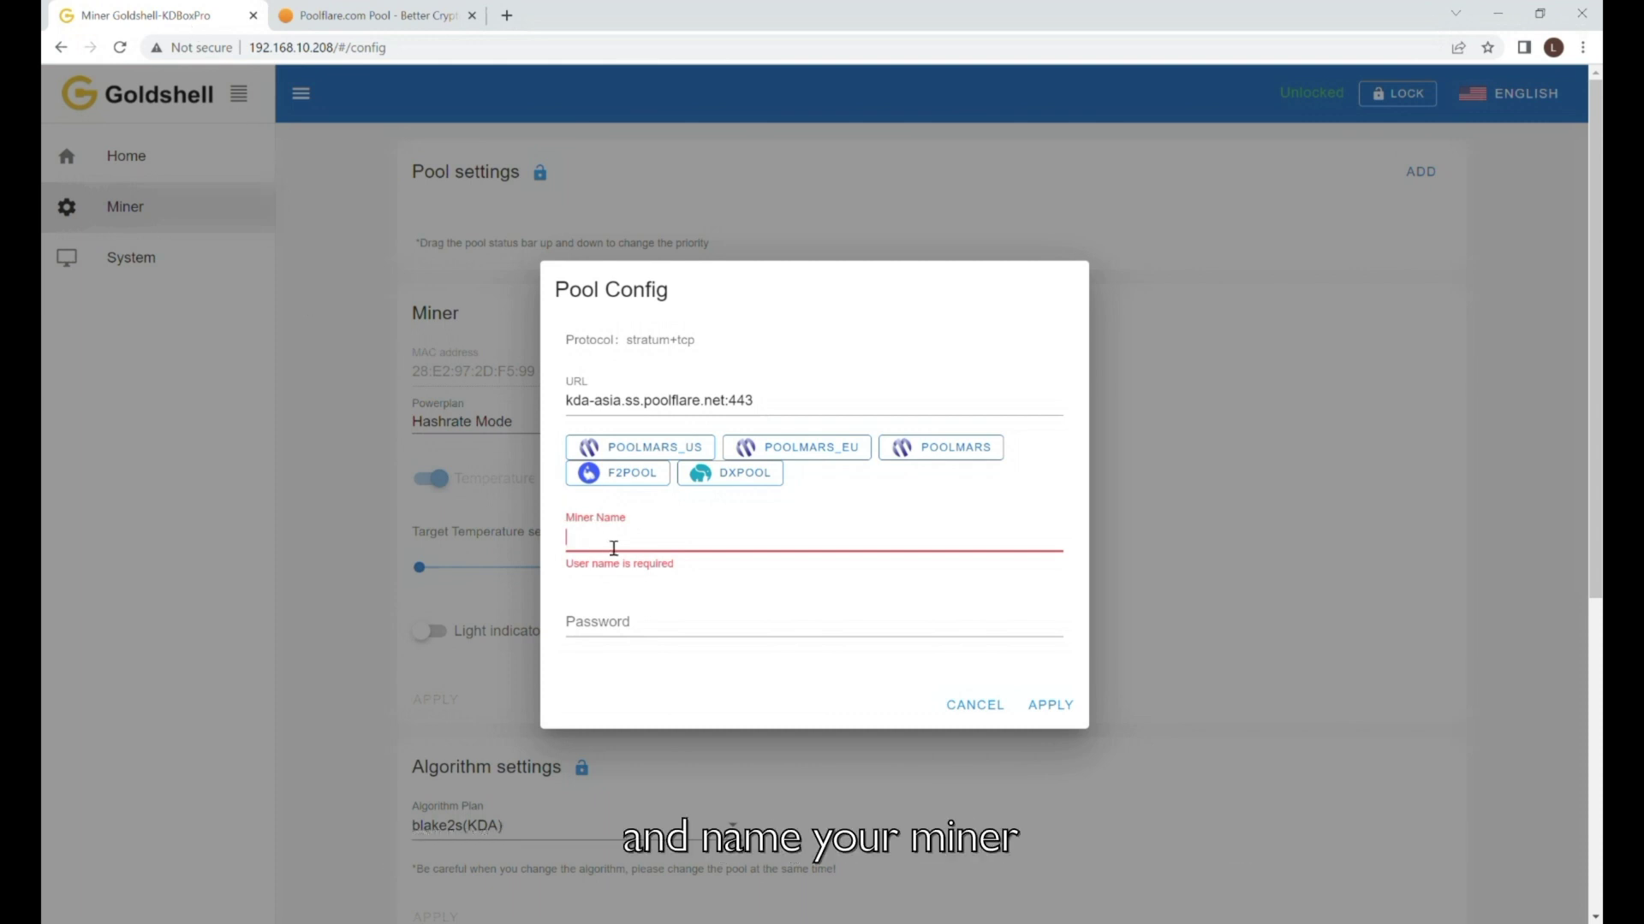
pyautogui.write('k:be0ef83272bf31c467ee2660d16e36f4101a0f428fa960e8ac98567f051e5321')
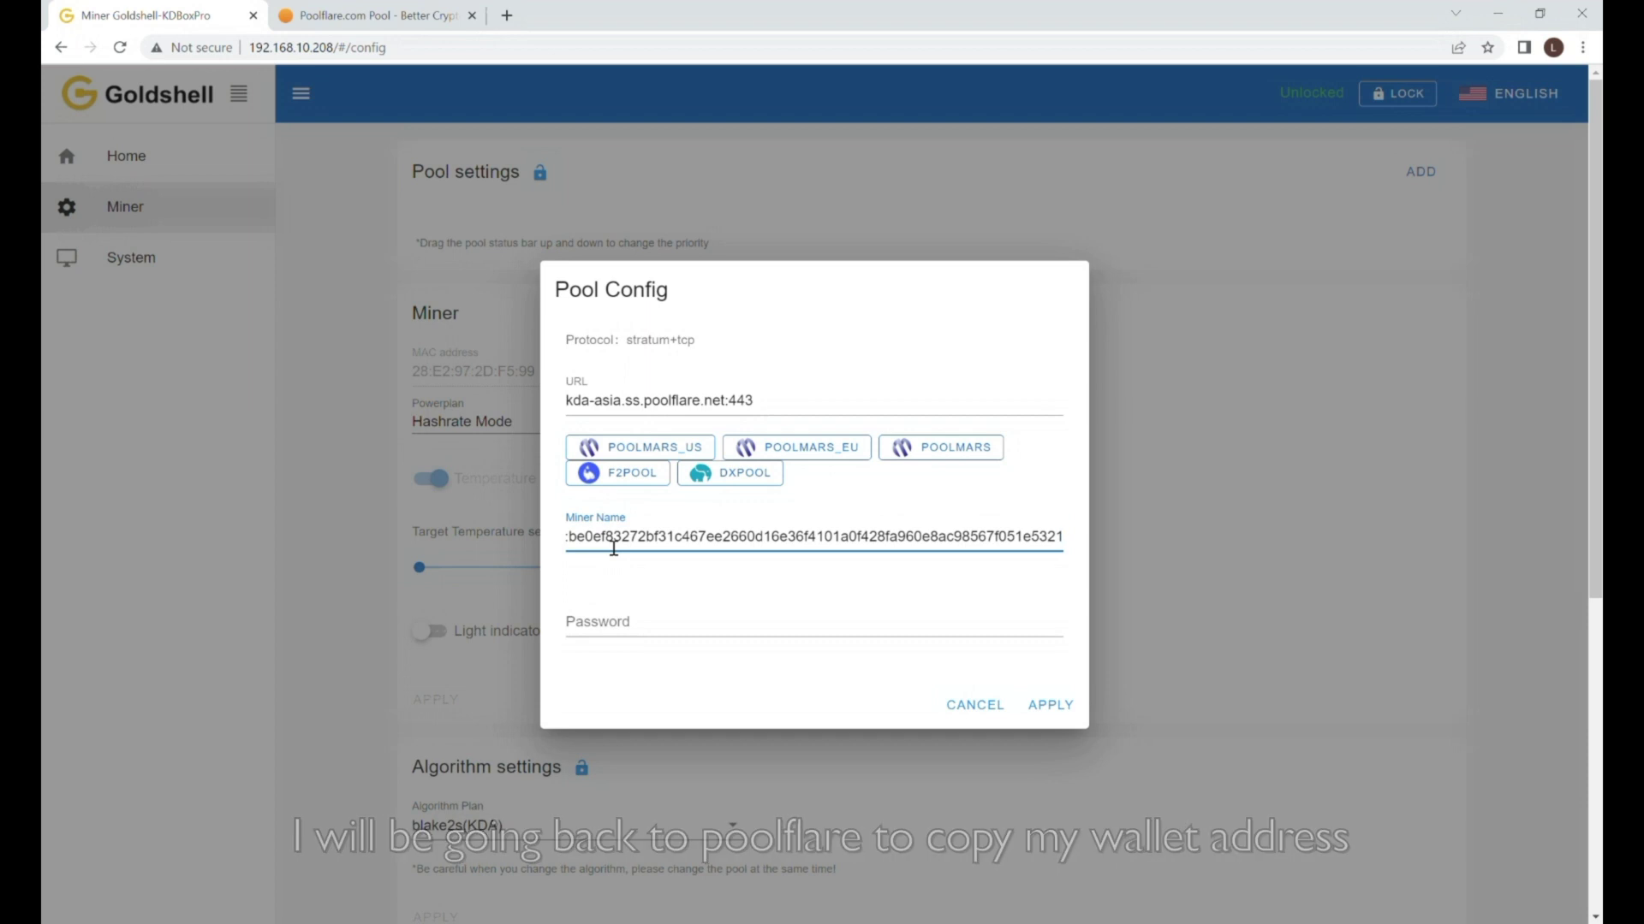
pyautogui.write('.KD PR')
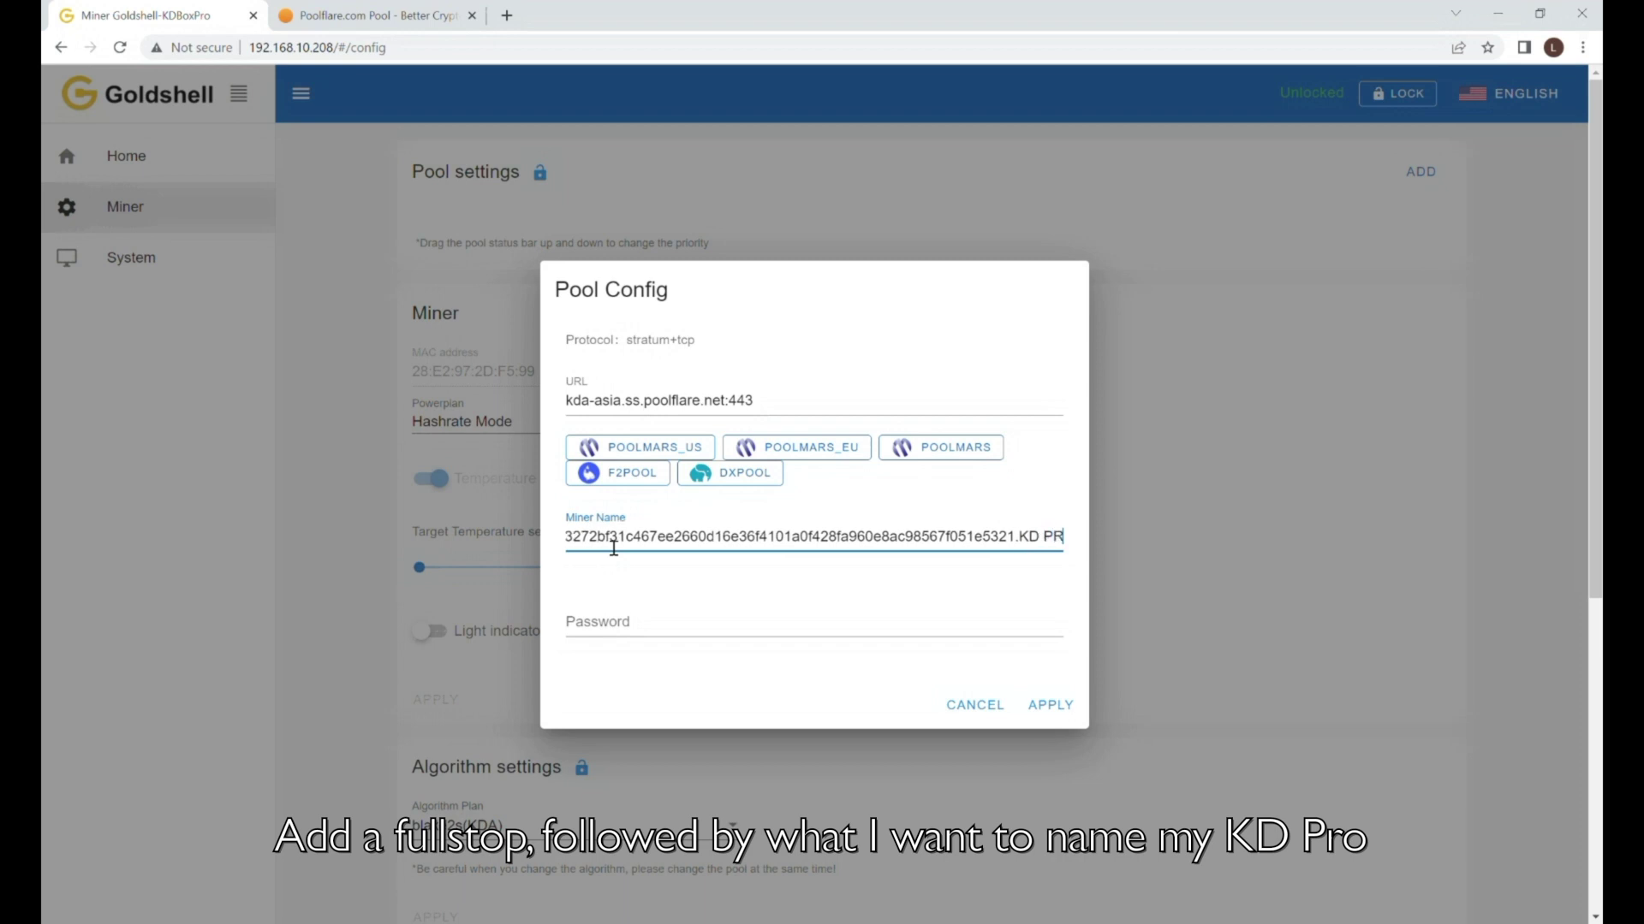
pyautogui.write('O1')
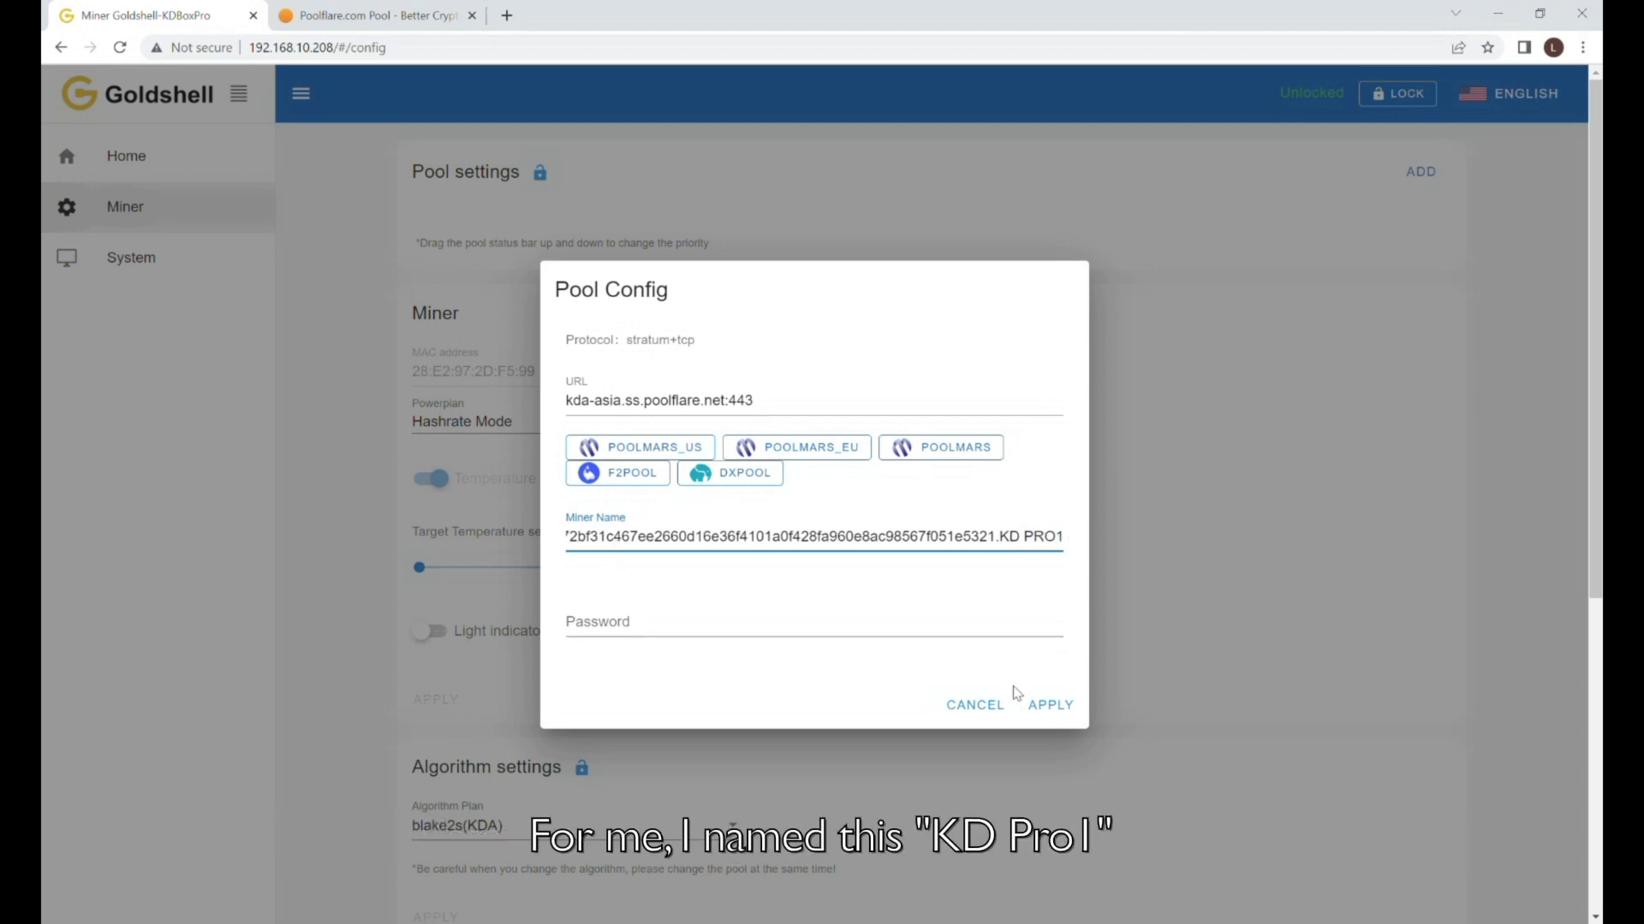
pyautogui.click(1052, 706)
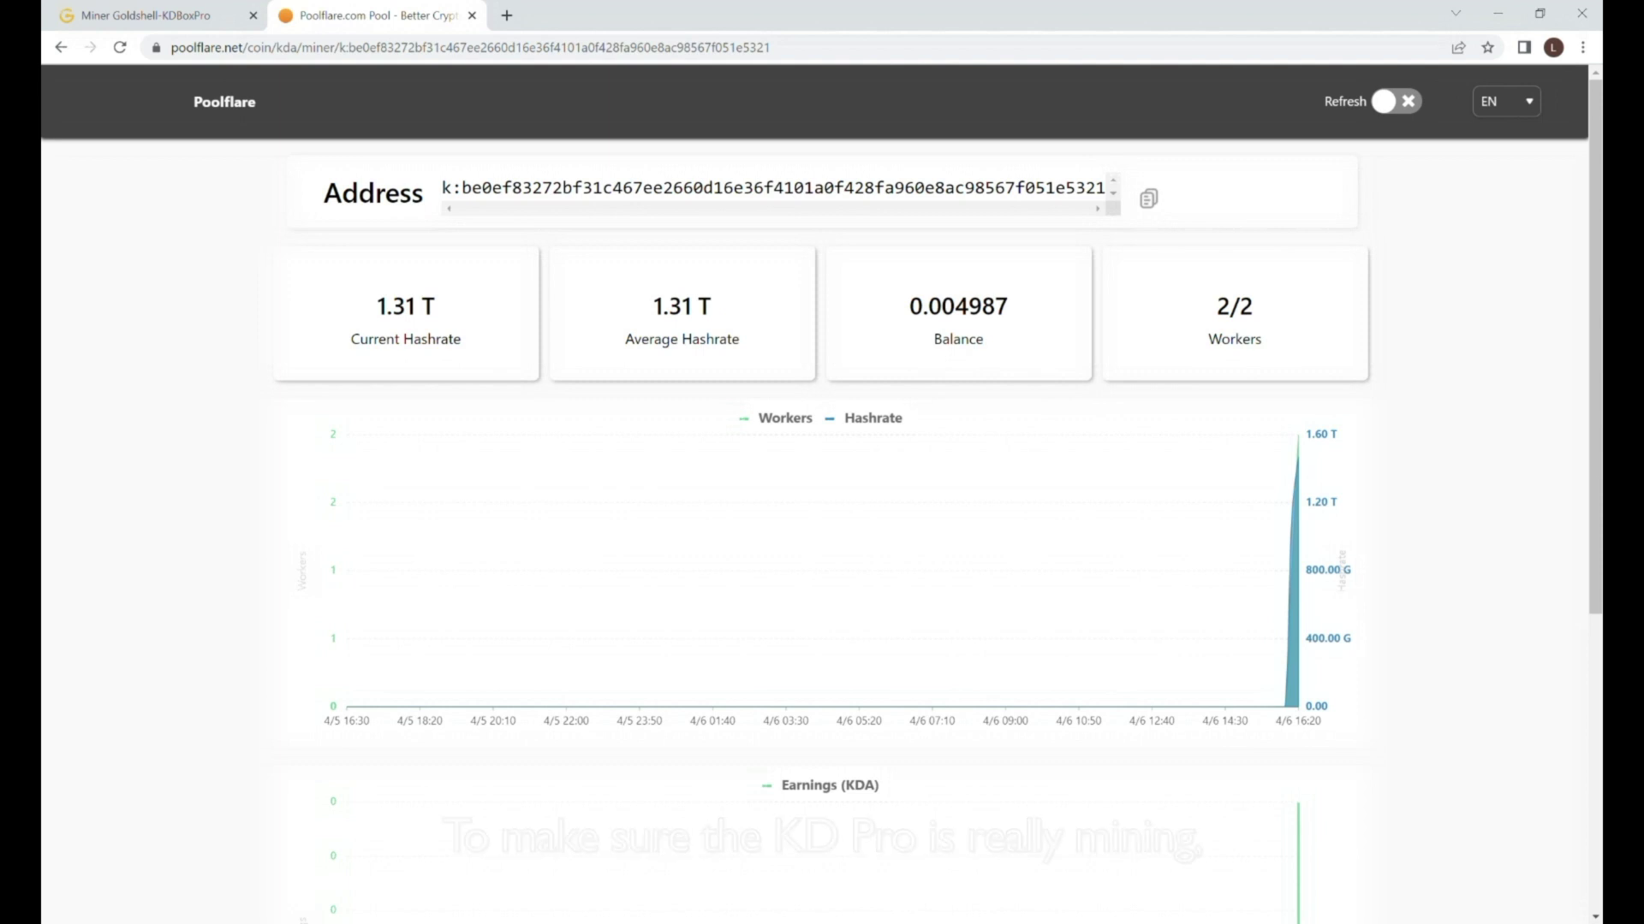
# Scroll Poolflare's wallet stats to confirm worker KDPRO1 is online at about 1.31 T.
pyautogui.scroll(-5, 986, 746)
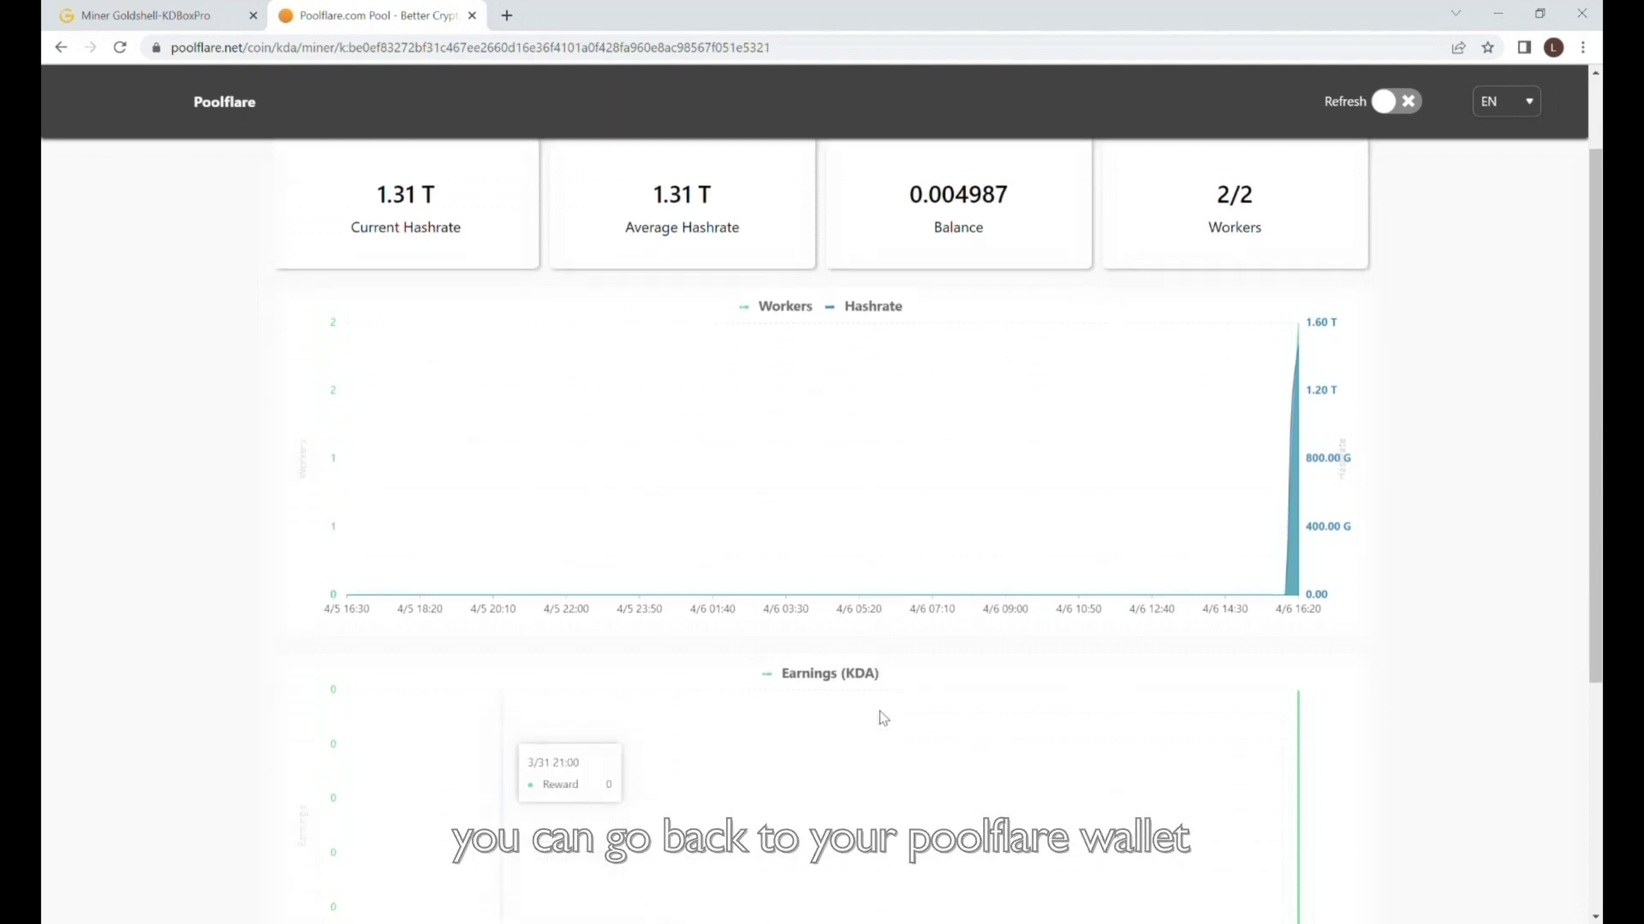
pyautogui.scroll(-1, 882, 717)
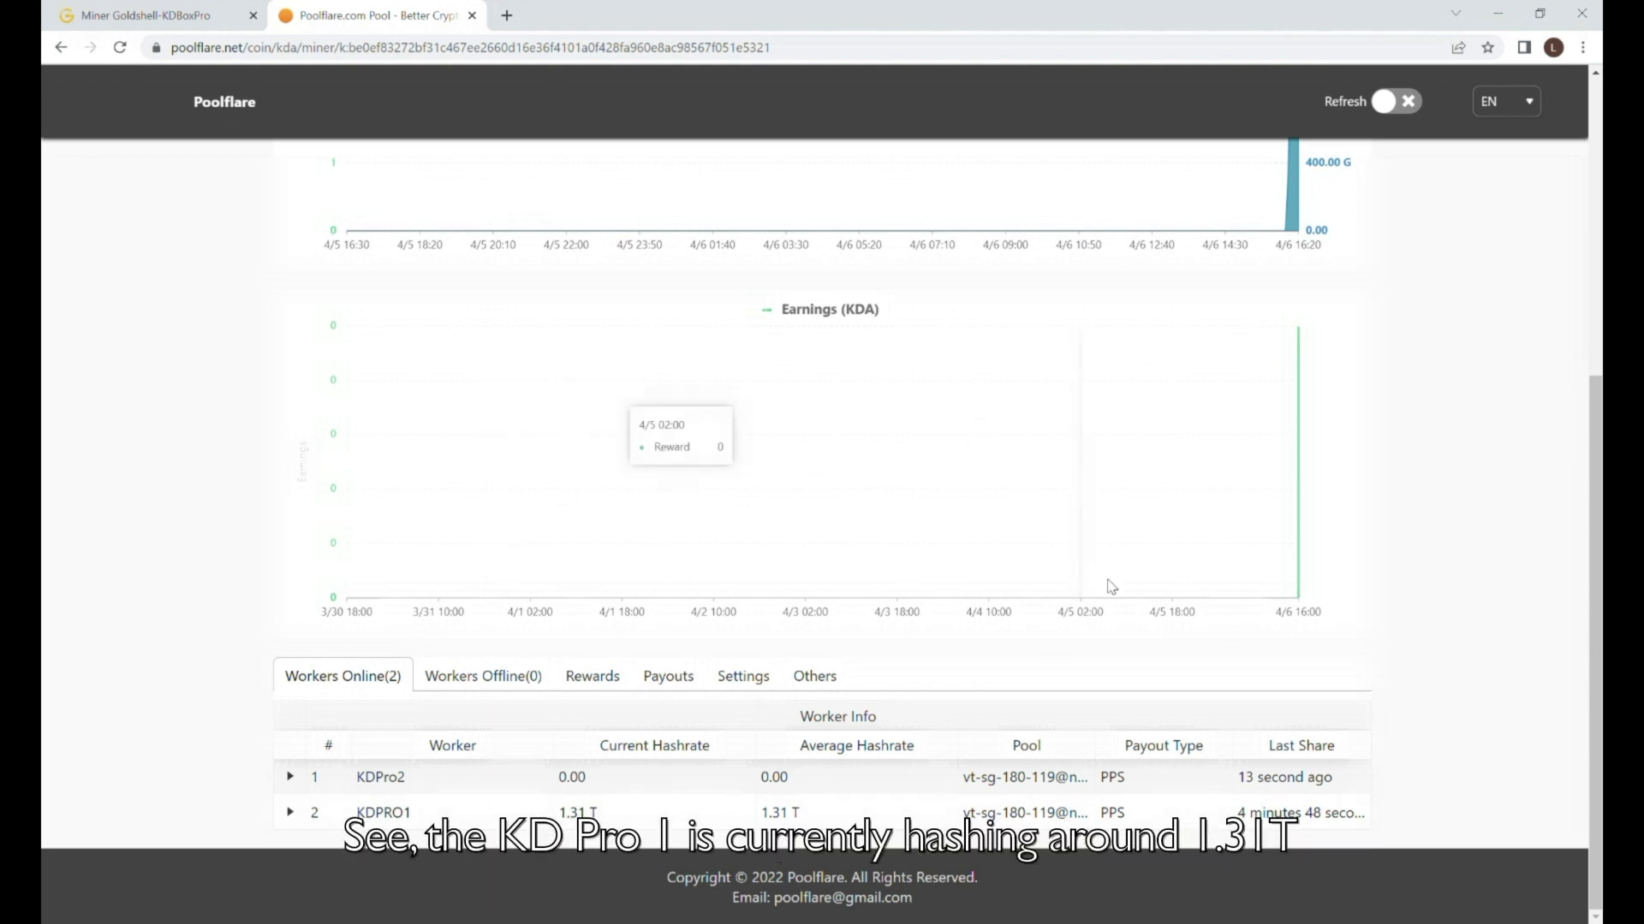
pyautogui.scroll(5, 1130, 570)
pyautogui.scroll(-4, 1130, 570)
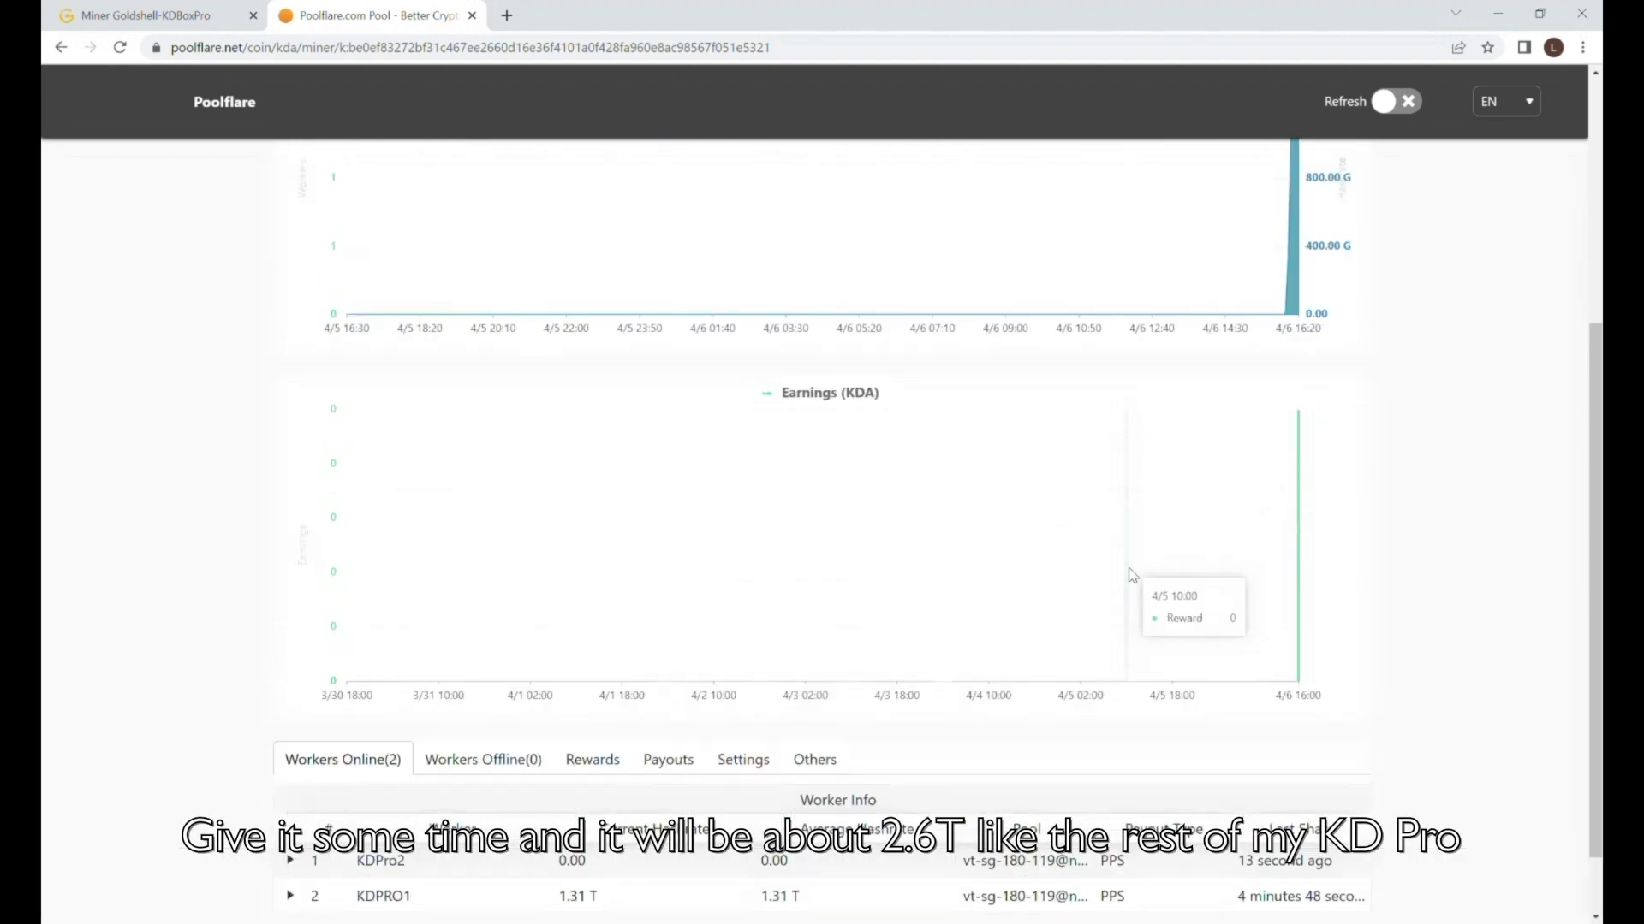
pyautogui.scroll(5, 1131, 573)
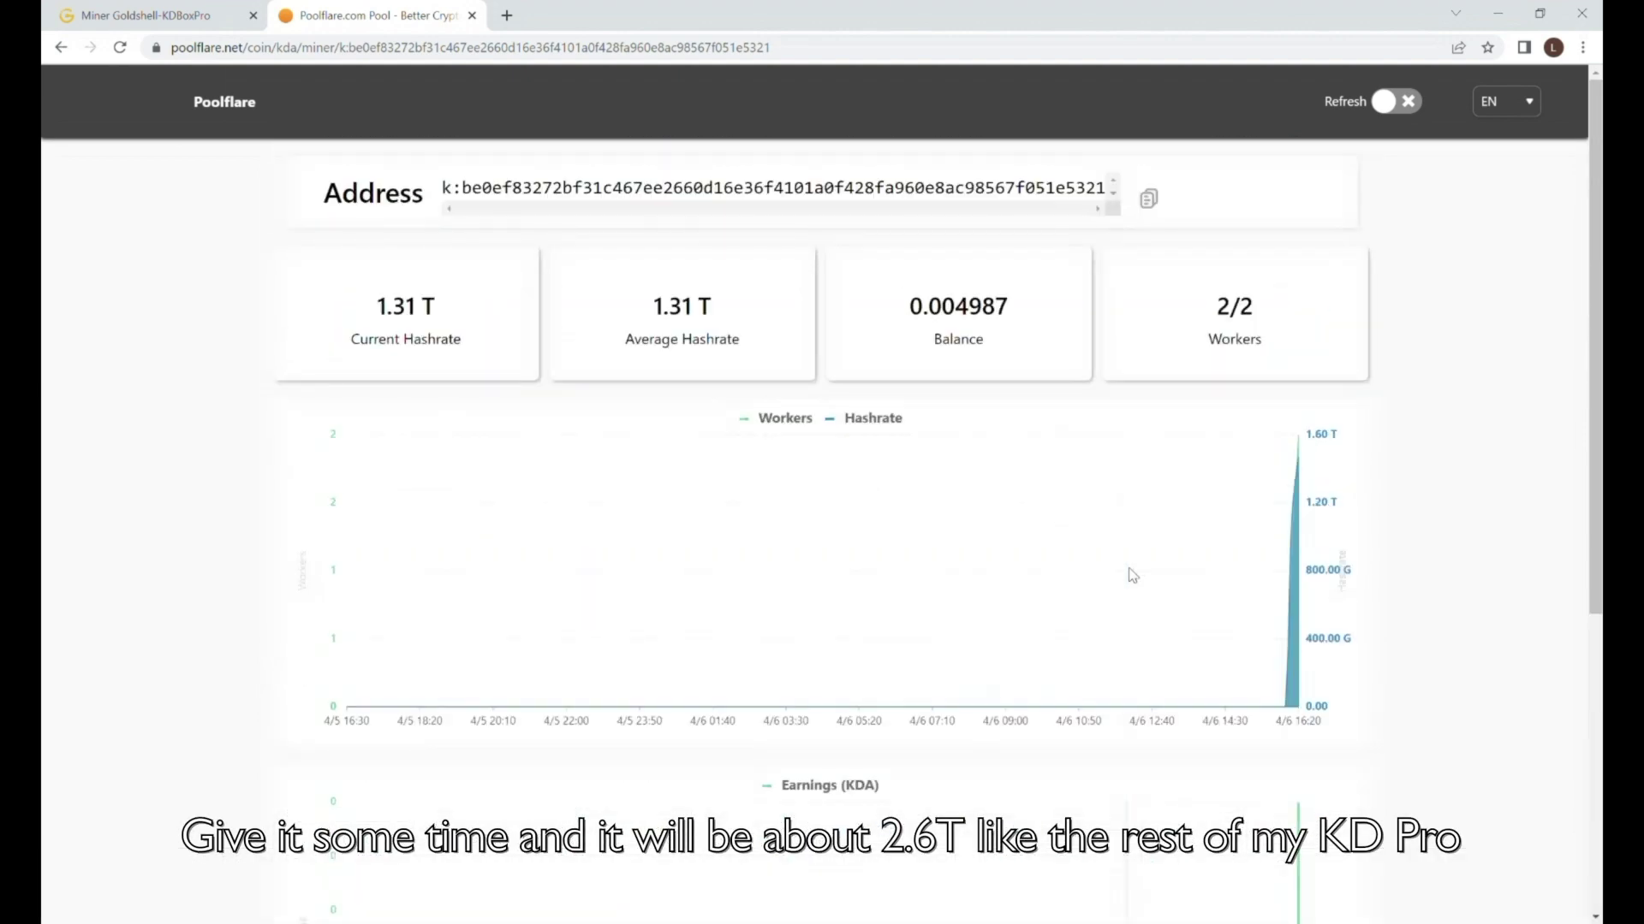